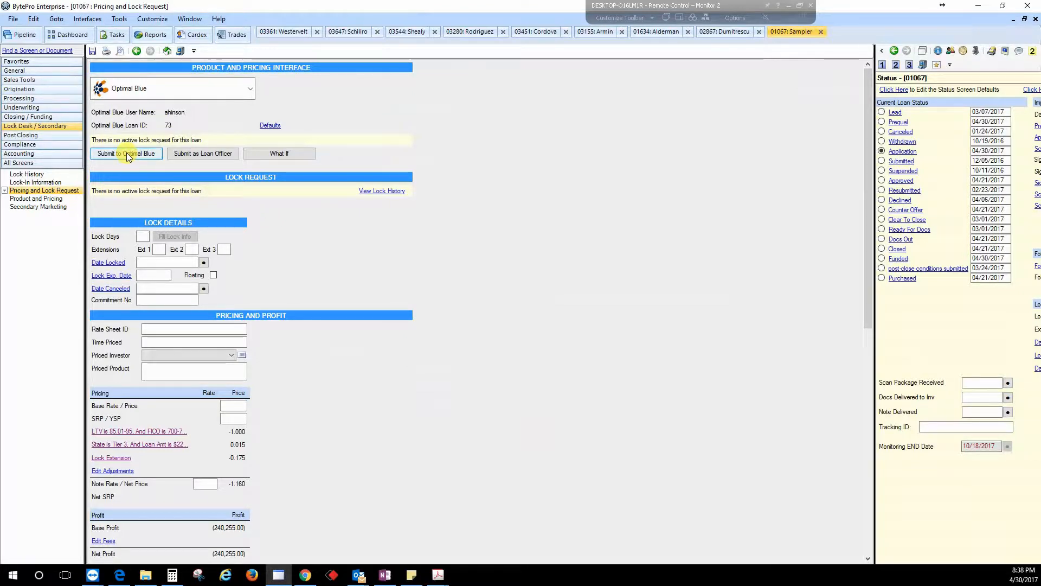
# Step: Open the loan's home screen and change the subject property county to Philadelphia
pyautogui.click(167, 51)
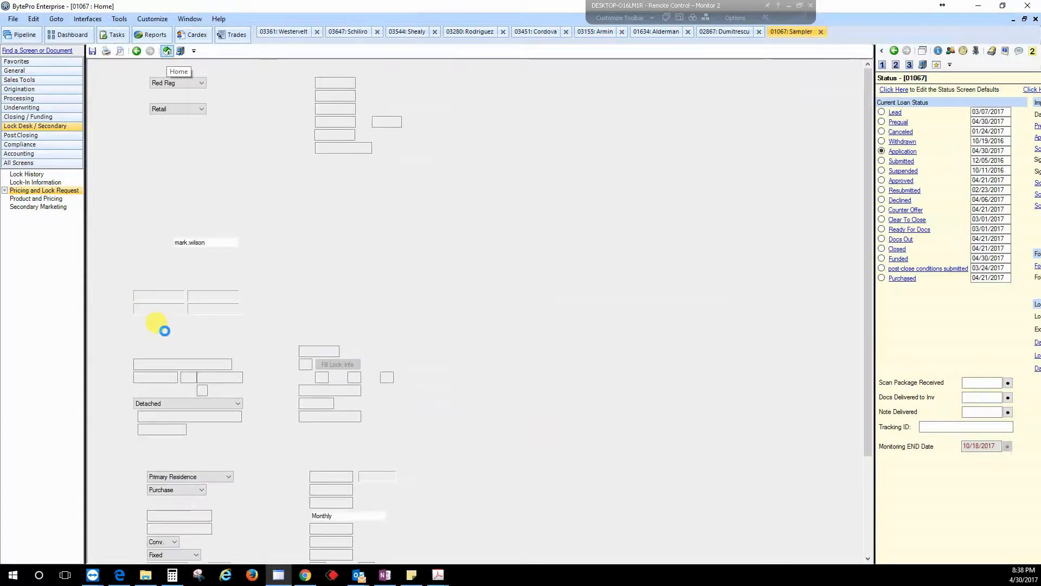
pyautogui.scroll(-3, 166, 370)
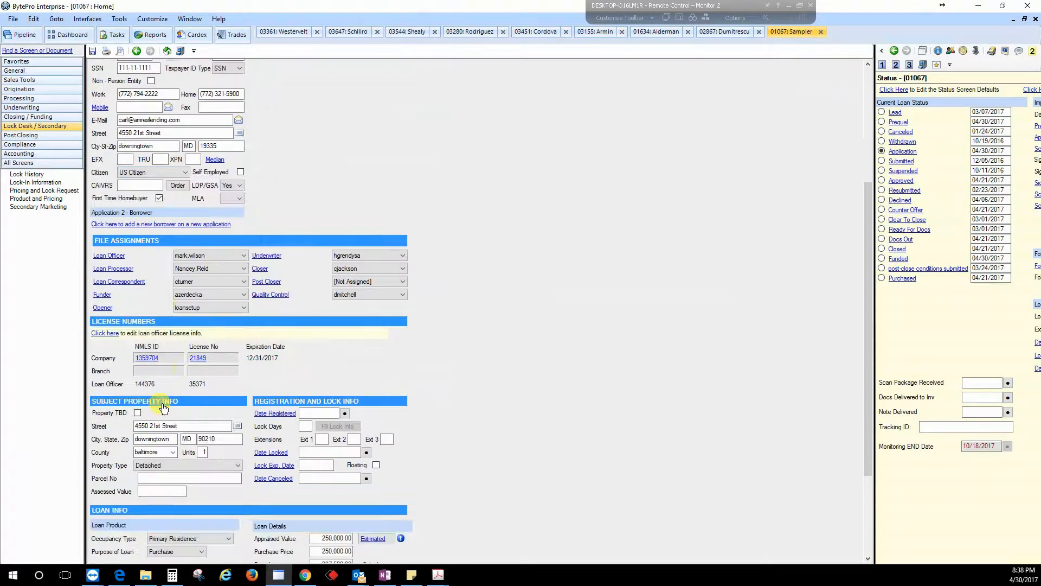
pyautogui.doubleClick(167, 452)
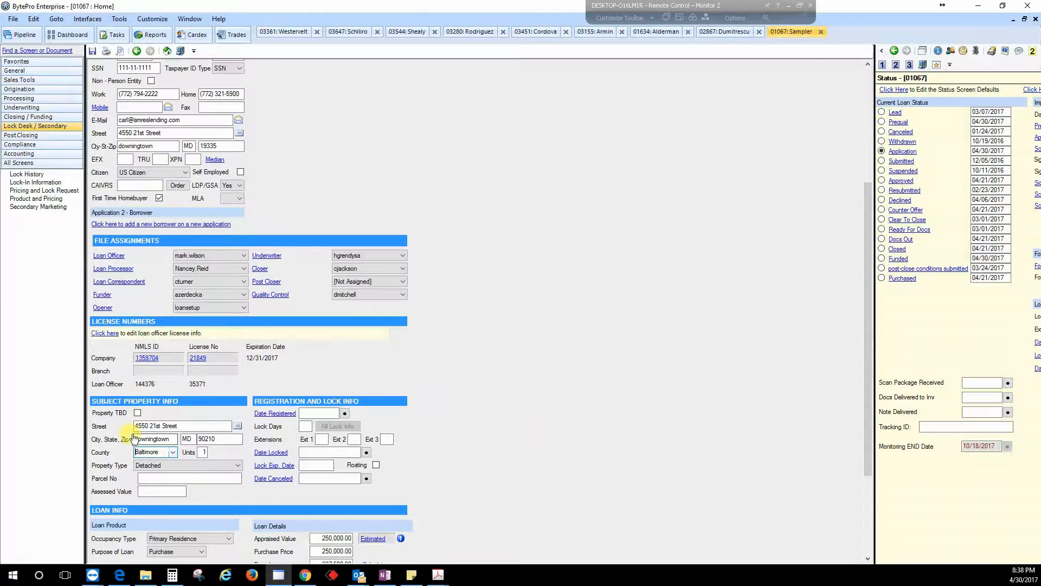
pyautogui.write('Philadelphia')
# Step: Submit the loan to Optimal Blue from Pricing and Lock Request, fixing the county validation error as Baltimore
pyautogui.click(39, 190)
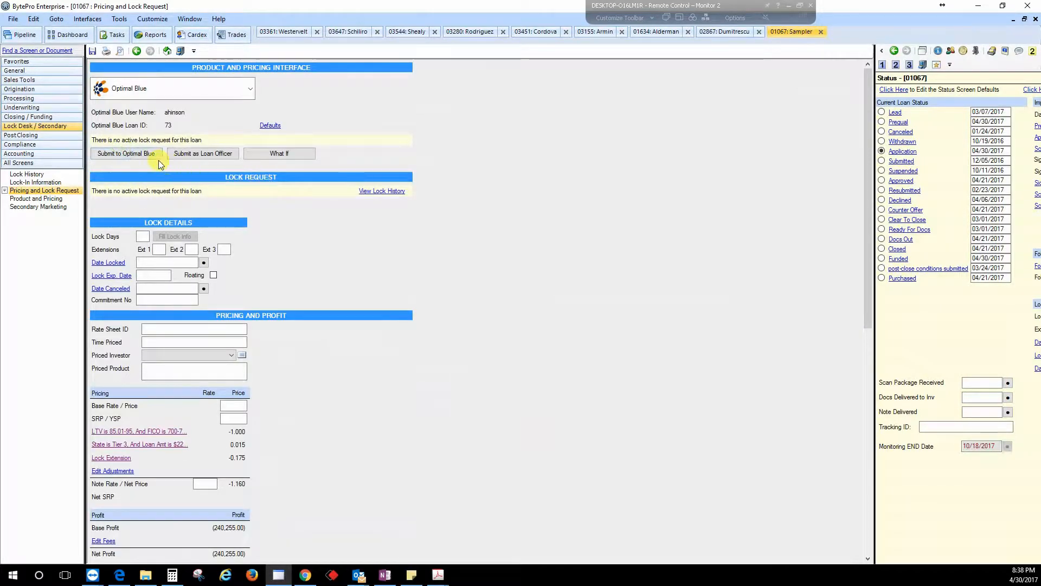
pyautogui.click(150, 155)
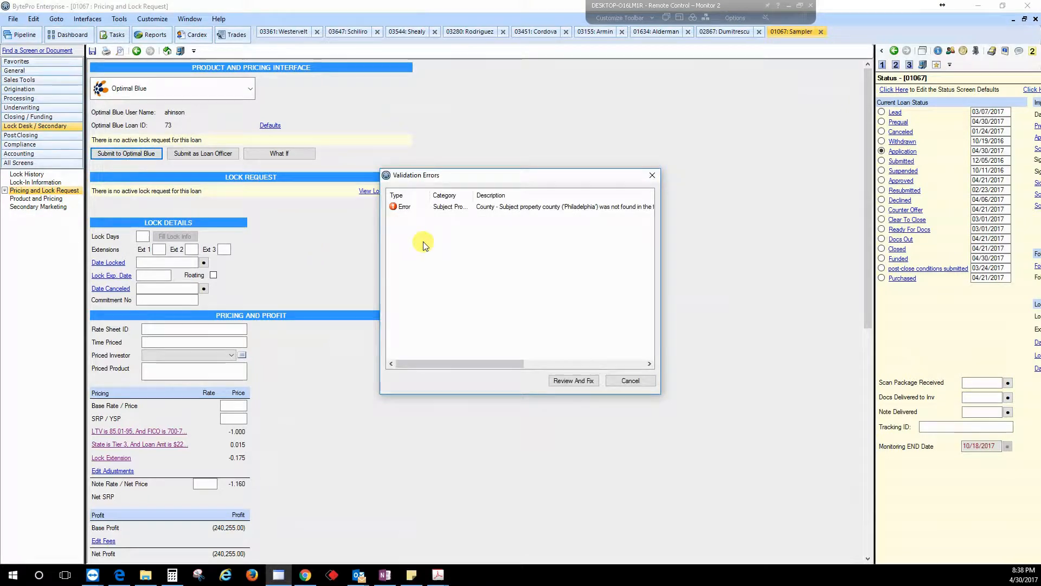
pyautogui.click(504, 211)
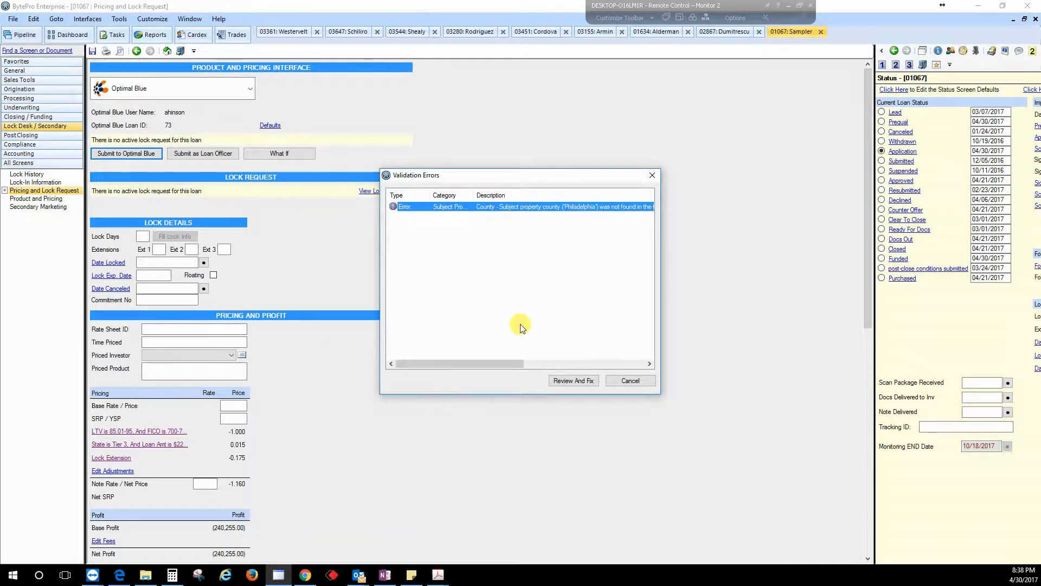
pyautogui.click(573, 380)
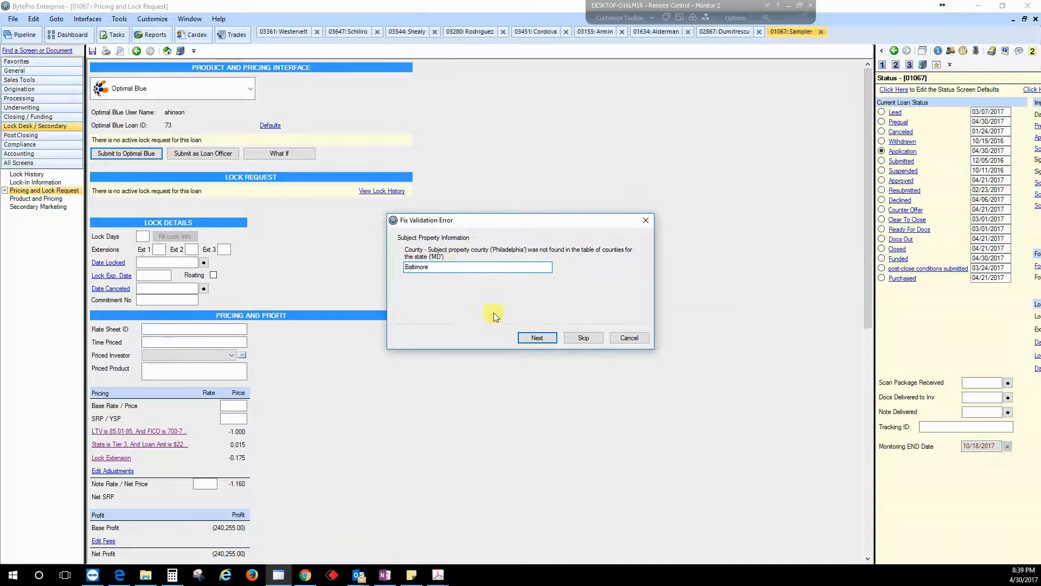
pyautogui.click(537, 338)
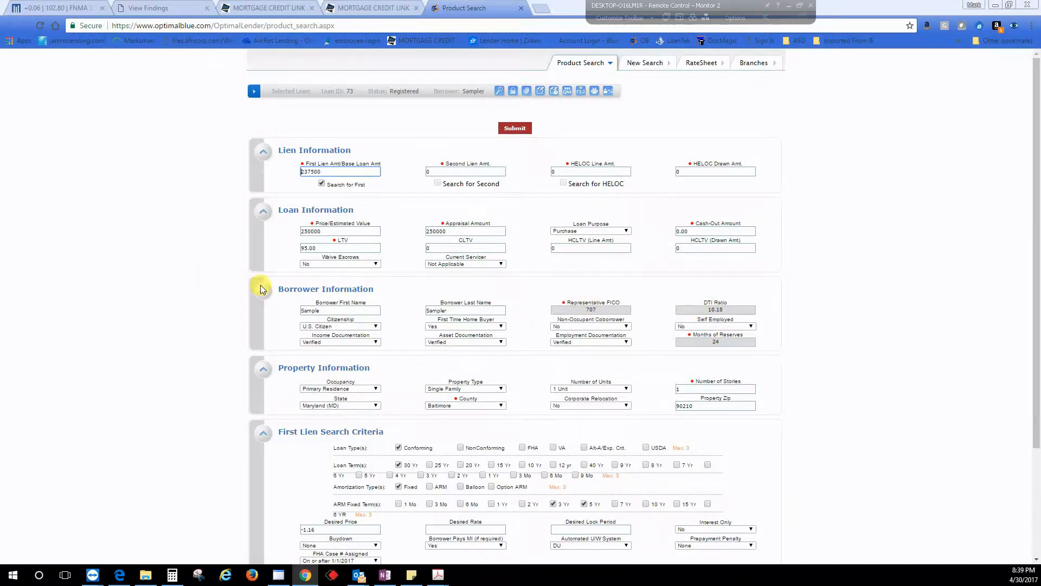
# Step: Clear the desired price in the first lien search criteria and submit the product search
pyautogui.scroll(-1, 260, 290)
pyautogui.scroll(-1, 261, 290)
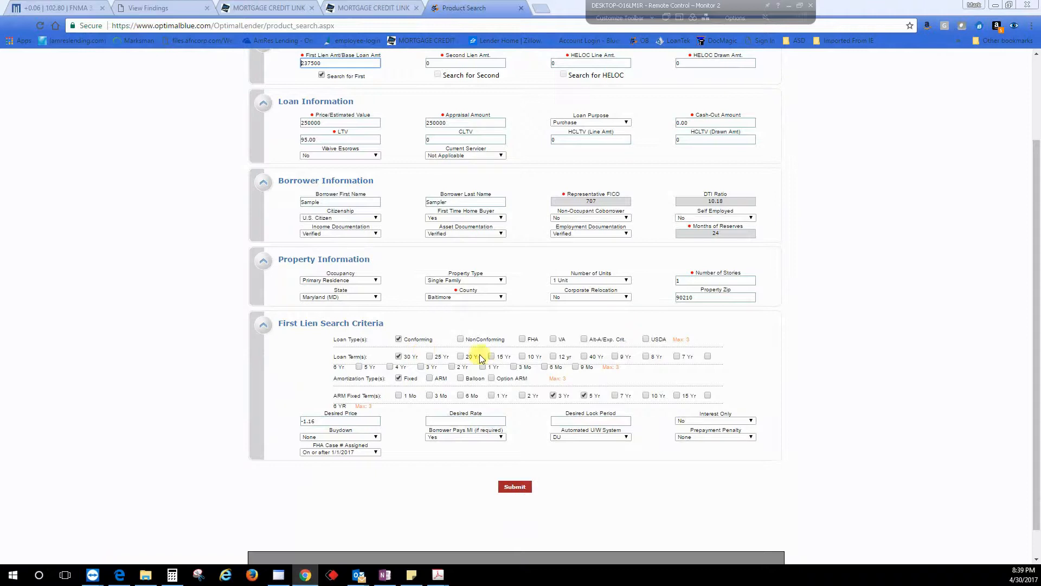
pyautogui.moveTo(326, 422); pyautogui.dragTo(284, 420)
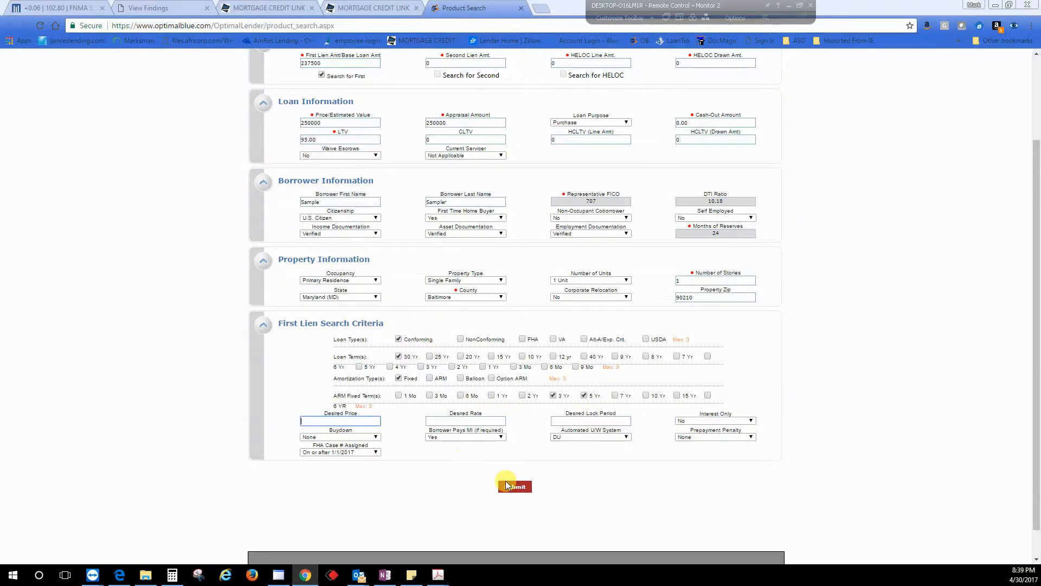
pyautogui.click(508, 485)
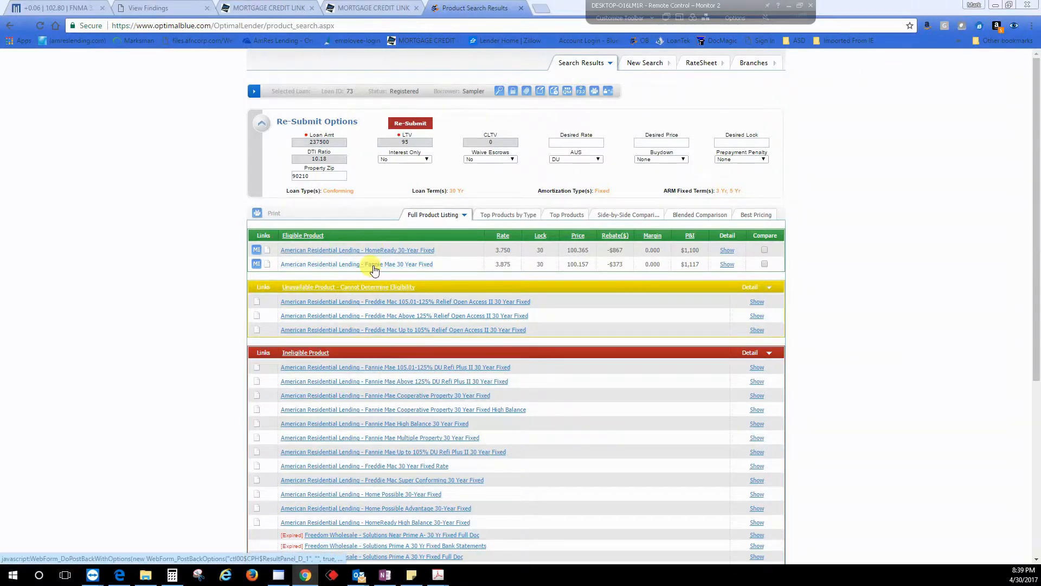
# Step: Set the AUS re-submit option to Not Specified
pyautogui.click(582, 160)
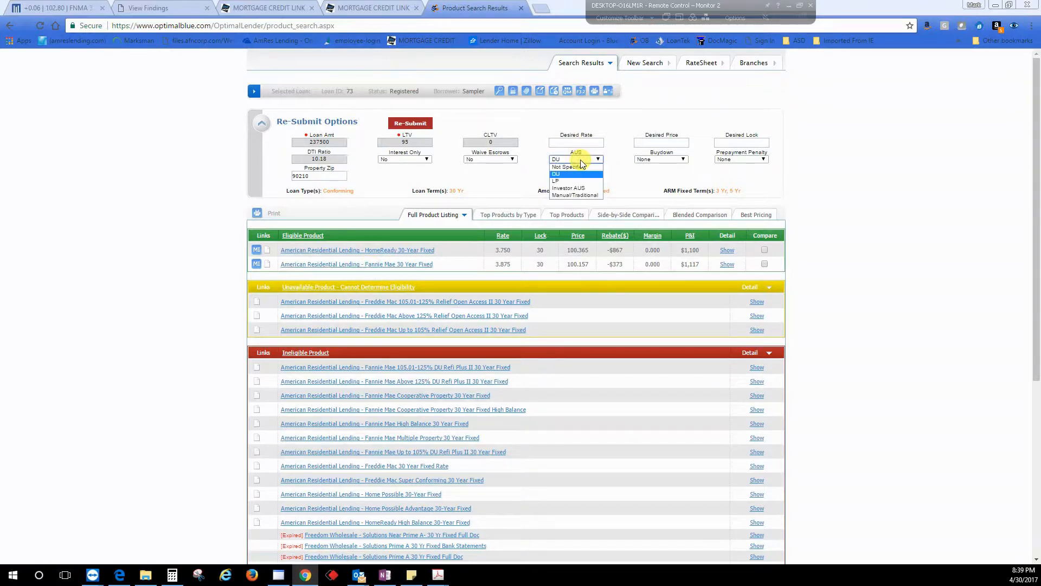
pyautogui.click(505, 171)
pyautogui.click(577, 160)
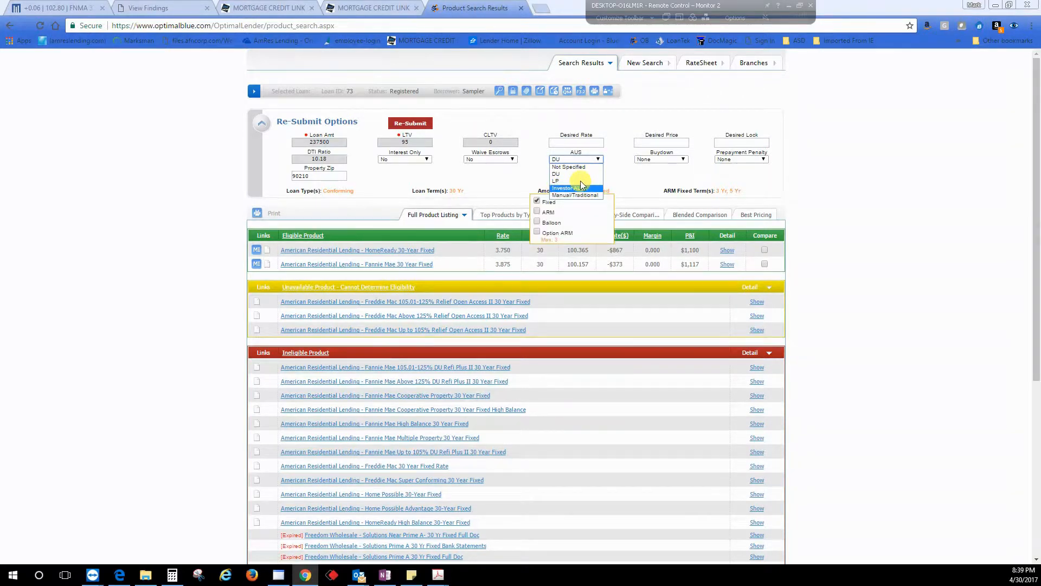
pyautogui.click(568, 167)
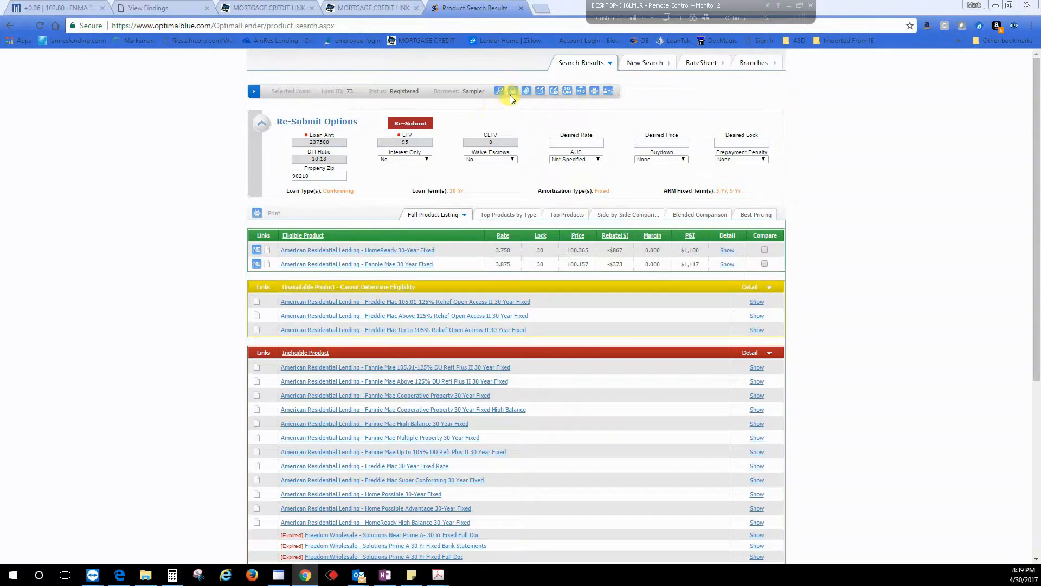
pyautogui.click(459, 192)
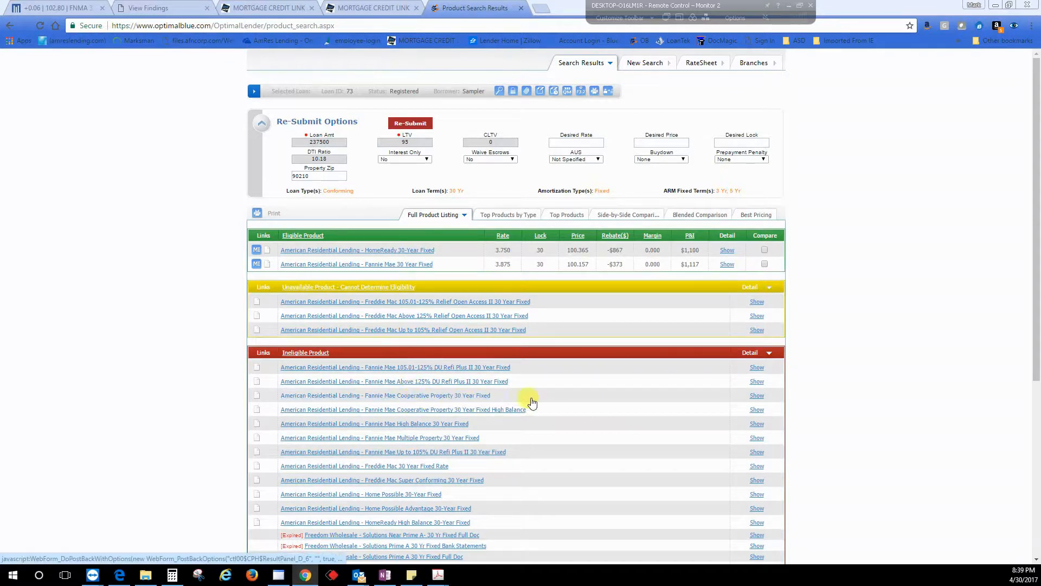
# Step: Show and then hide the disqualifiers for the Fannie Mae Cooperative Property 30 Year Fixed product
pyautogui.click(756, 397)
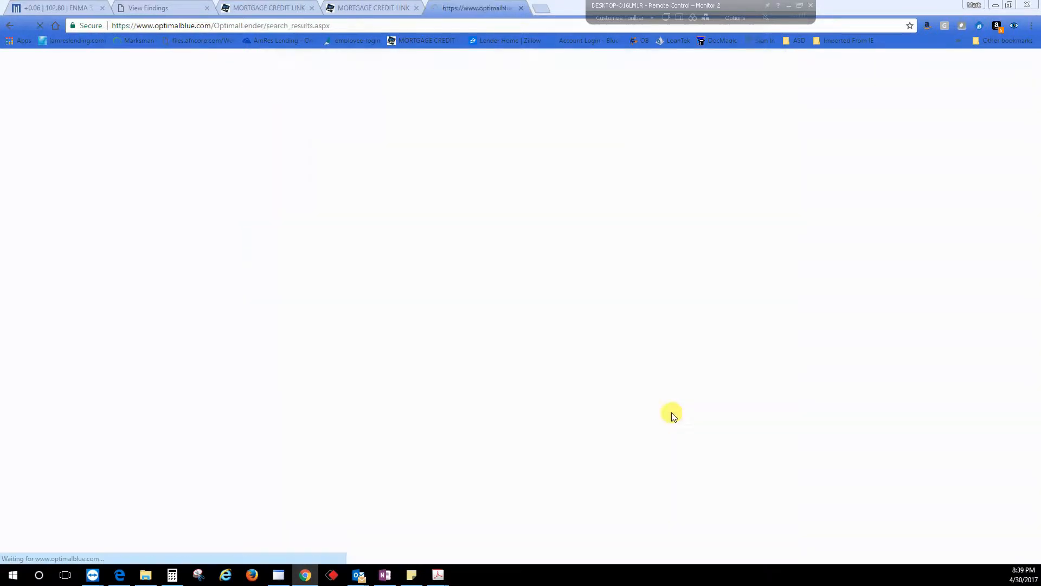
pyautogui.moveTo(389, 426); pyautogui.dragTo(302, 424)
pyautogui.moveTo(378, 434); pyautogui.dragTo(279, 417)
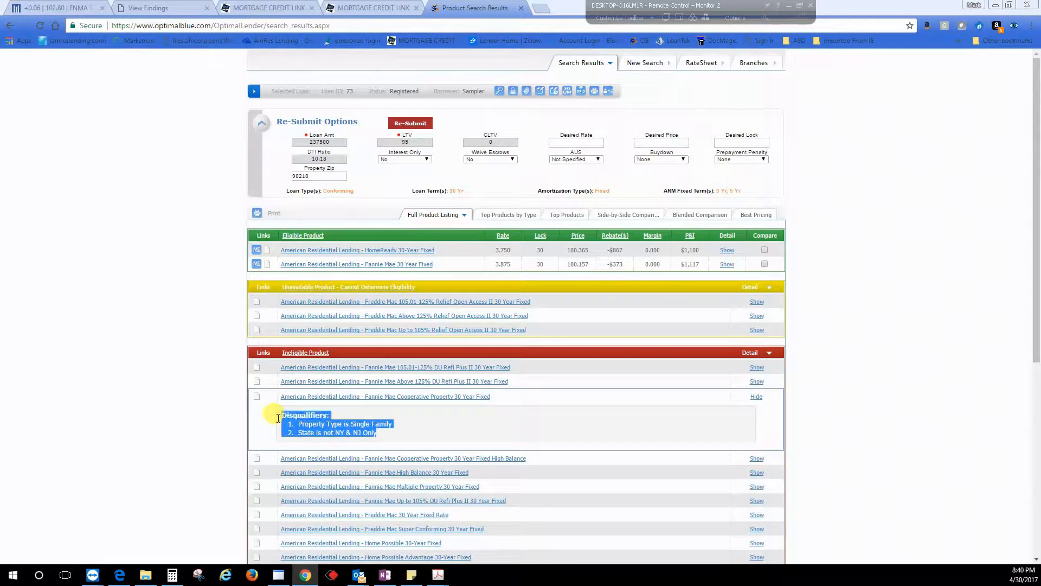
pyautogui.click(450, 442)
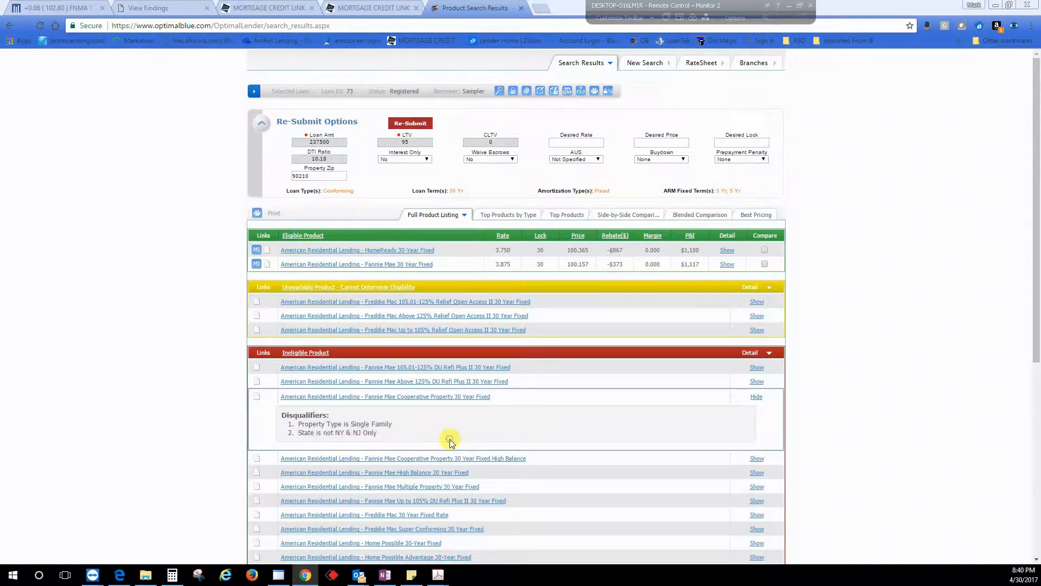
pyautogui.click(757, 396)
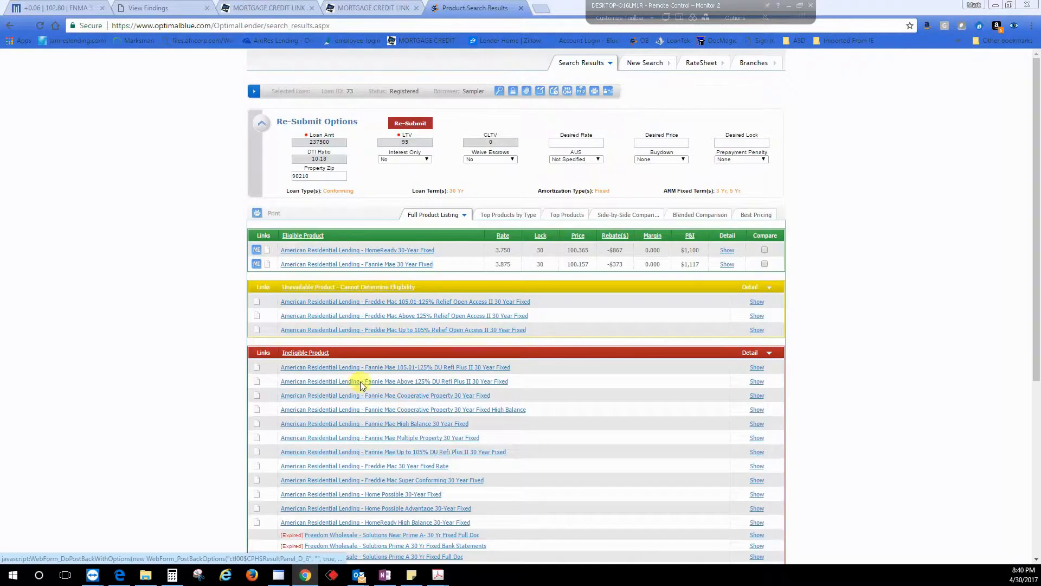
# Step: Search again with the number of units set to 2 Units and show the Fannie Mae 30 Year Fixed disqualifiers
pyautogui.click(499, 91)
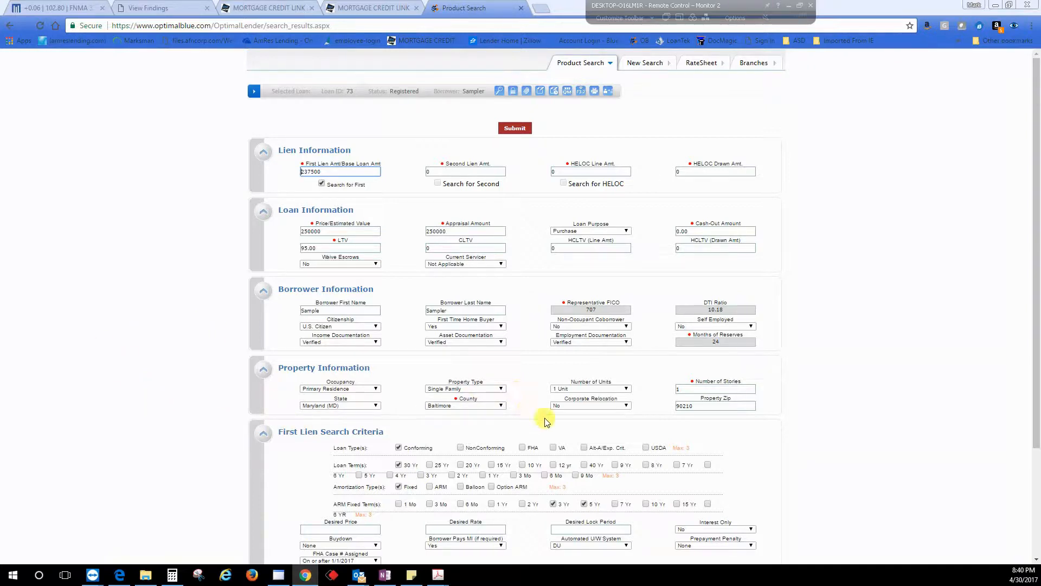
pyautogui.click(577, 391)
pyautogui.click(574, 404)
pyautogui.scroll(-2, 271, 478)
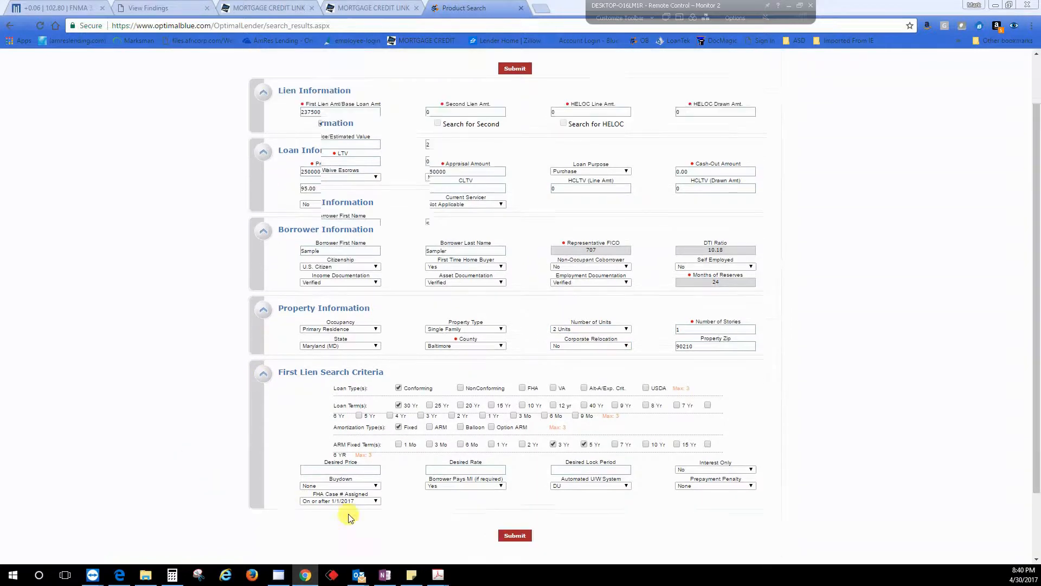
pyautogui.click(516, 487)
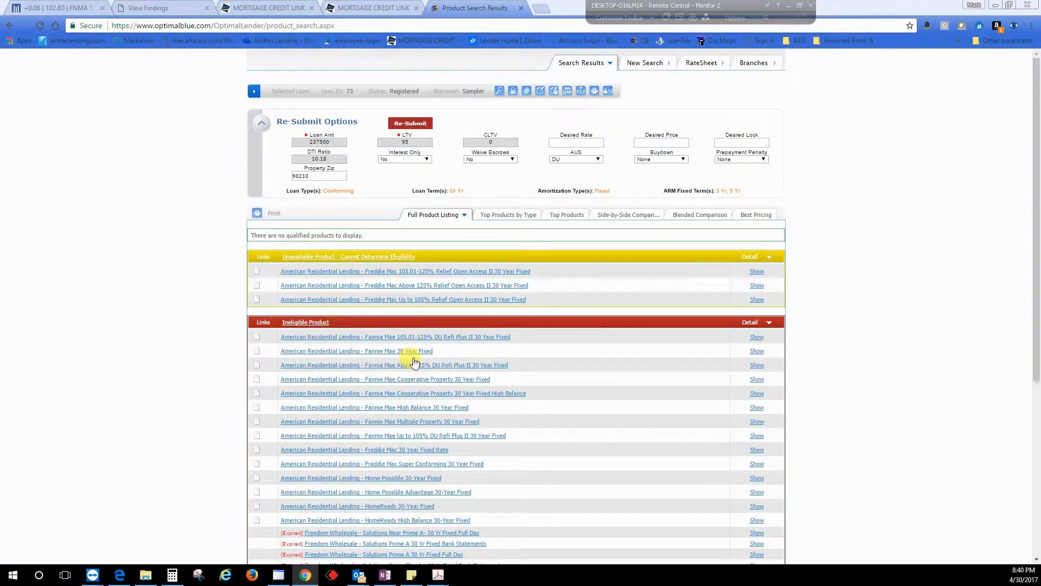
pyautogui.click(756, 351)
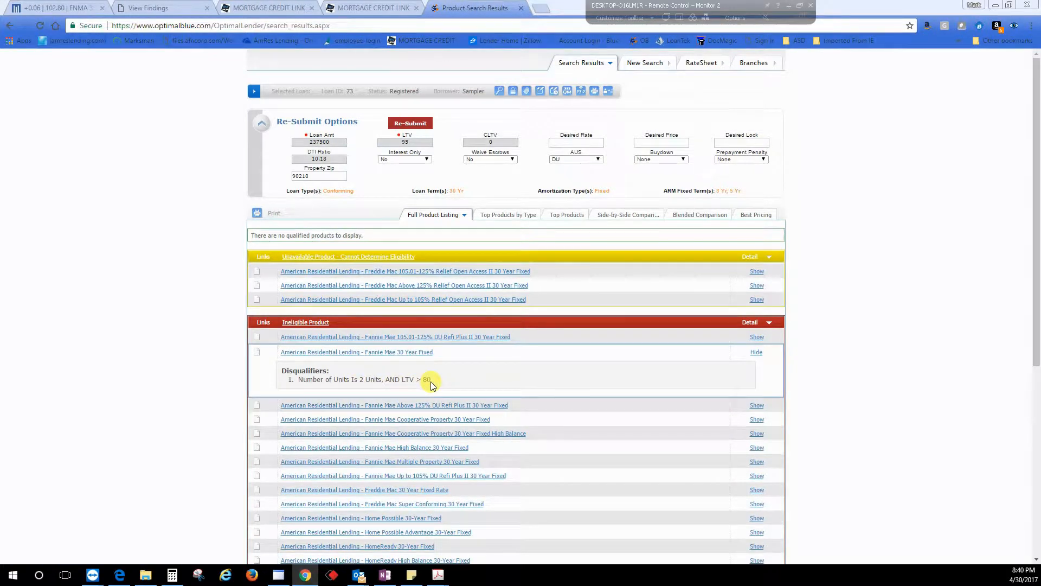
# Step: Edit the search, set the number of units back to 1 Unit, and submit it
pyautogui.click(499, 91)
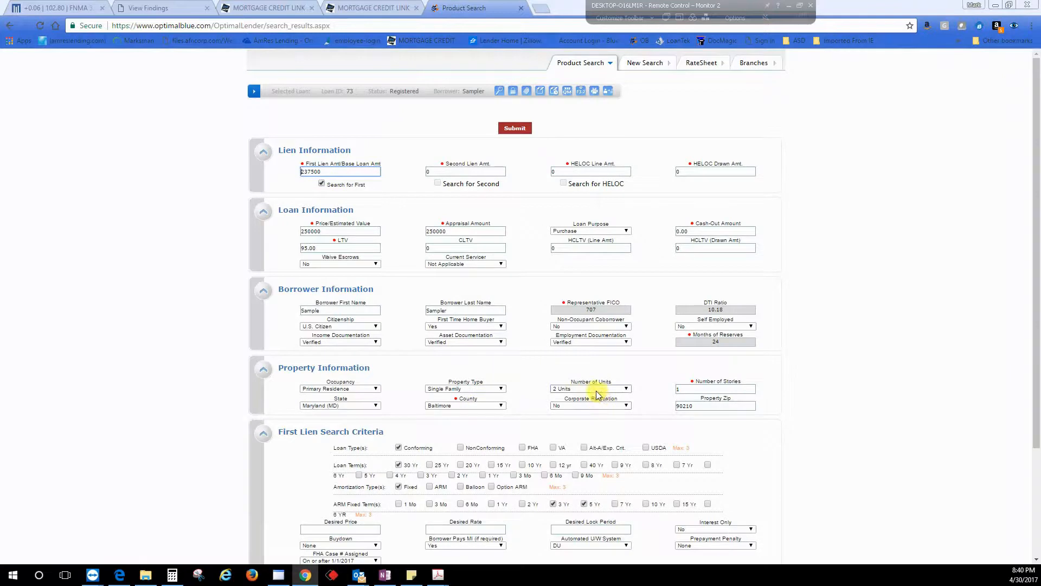
pyautogui.click(597, 391)
pyautogui.click(569, 397)
pyautogui.click(514, 128)
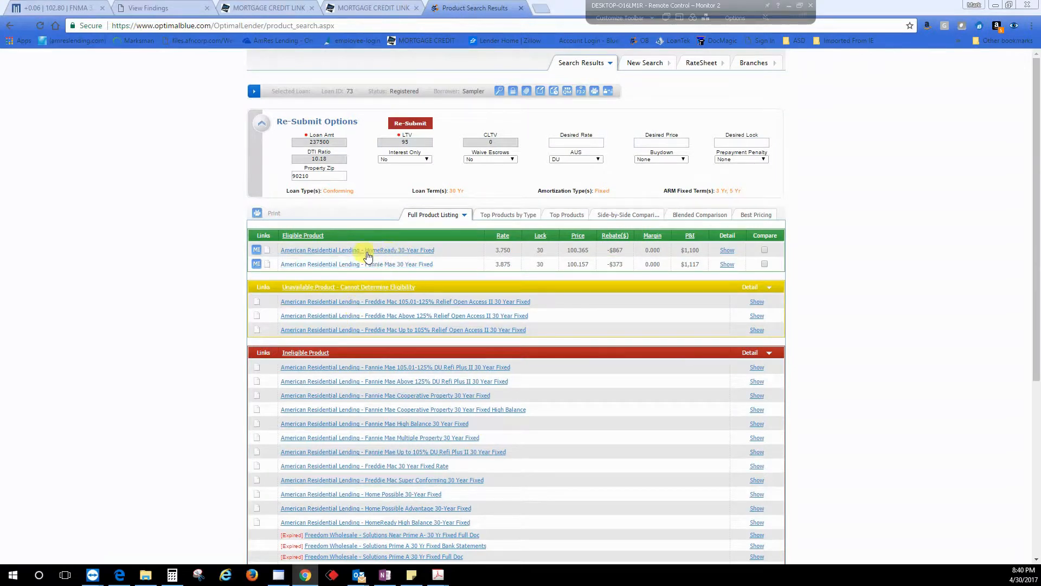
# Step: Set the AUS to Not Specified and re-submit the search
pyautogui.click(567, 159)
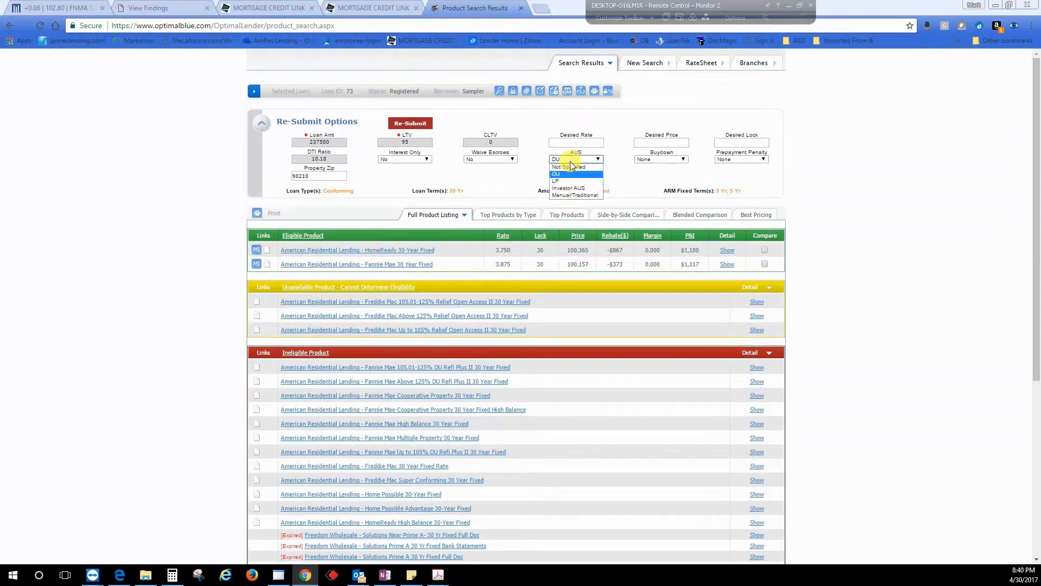
pyautogui.click(569, 167)
pyautogui.click(411, 123)
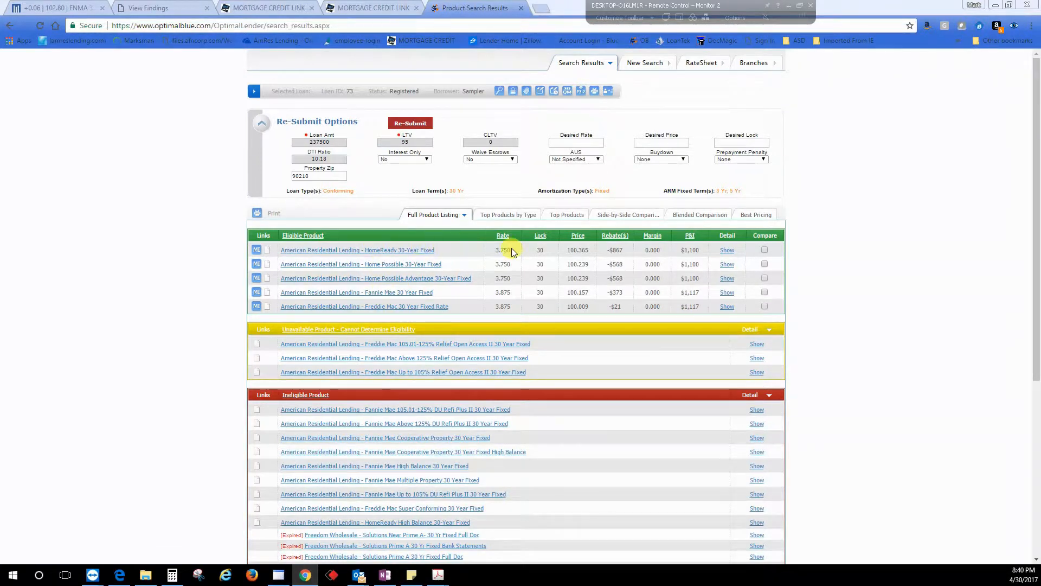
# Step: Show pricing for the HomeReady 30-Year Fixed product and view the MI estimate for the 4.125 rate
pyautogui.click(369, 253)
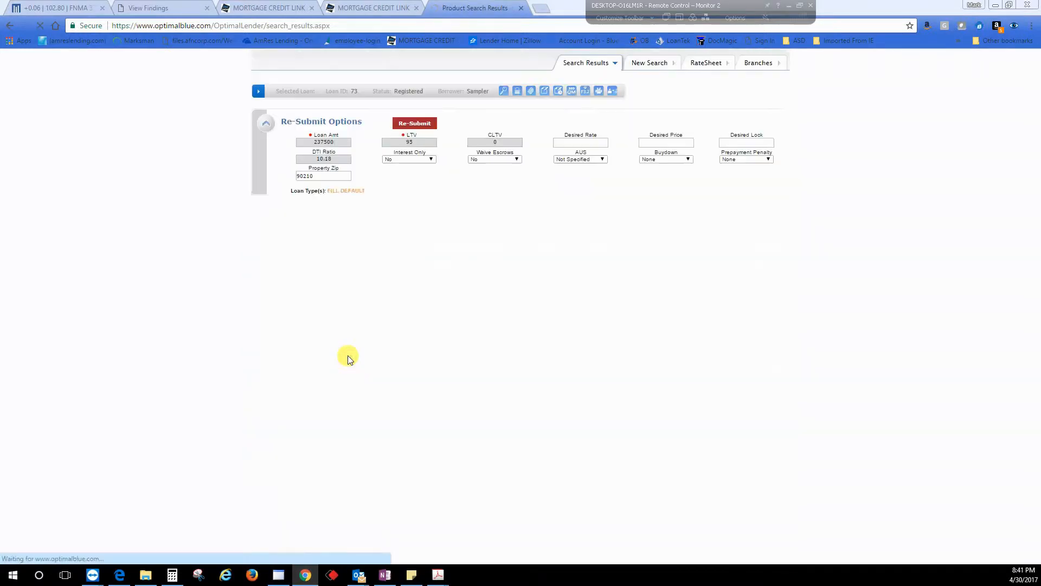
pyautogui.scroll(-1, 349, 418)
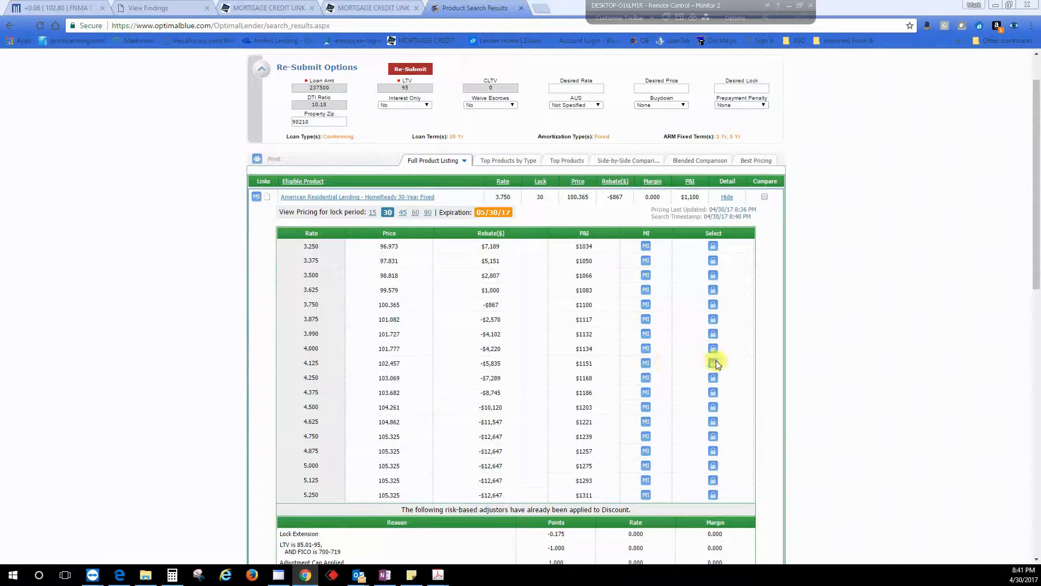
pyautogui.click(646, 362)
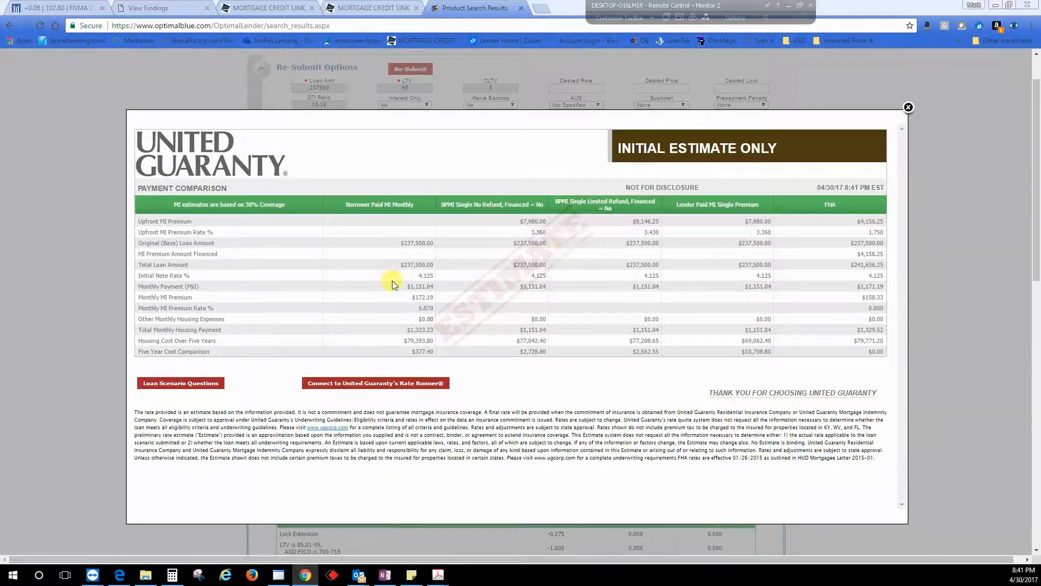
pyautogui.click(909, 106)
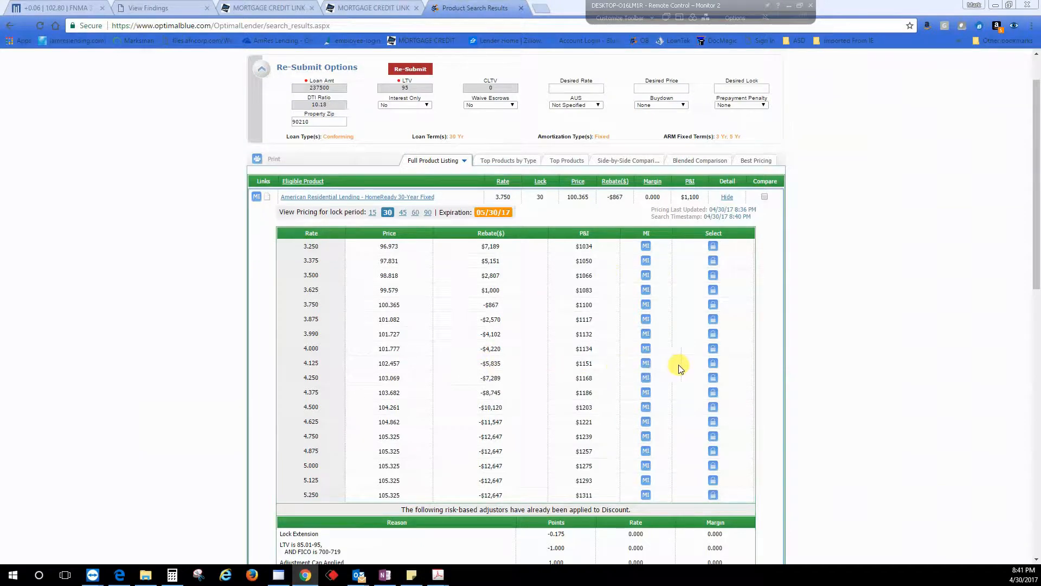
# Step: Select the 4.125 rate for HomeReady 30-Year Fixed and review the resulting lock form
pyautogui.click(713, 362)
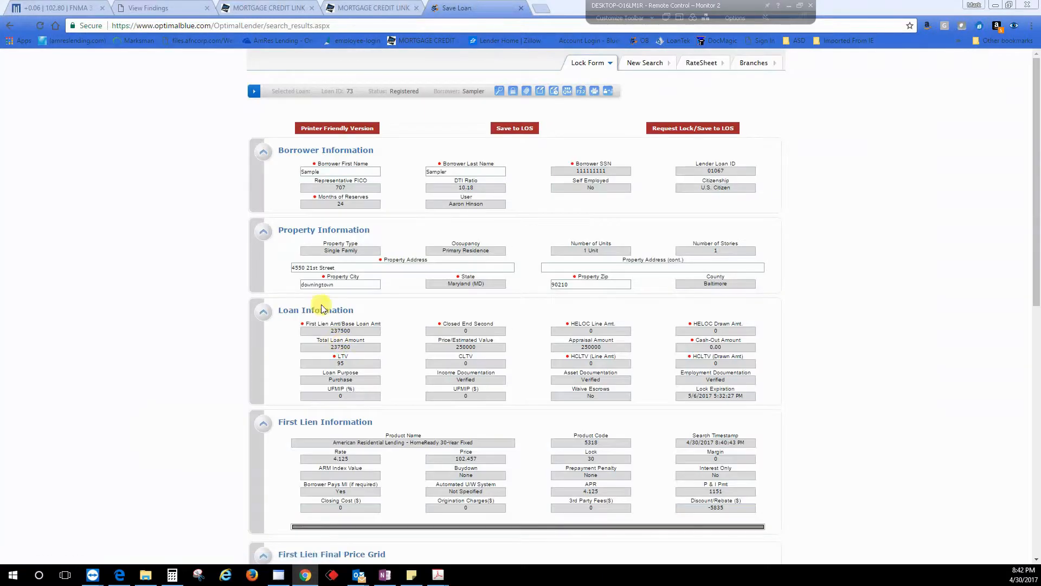
pyautogui.scroll(-7, 415, 357)
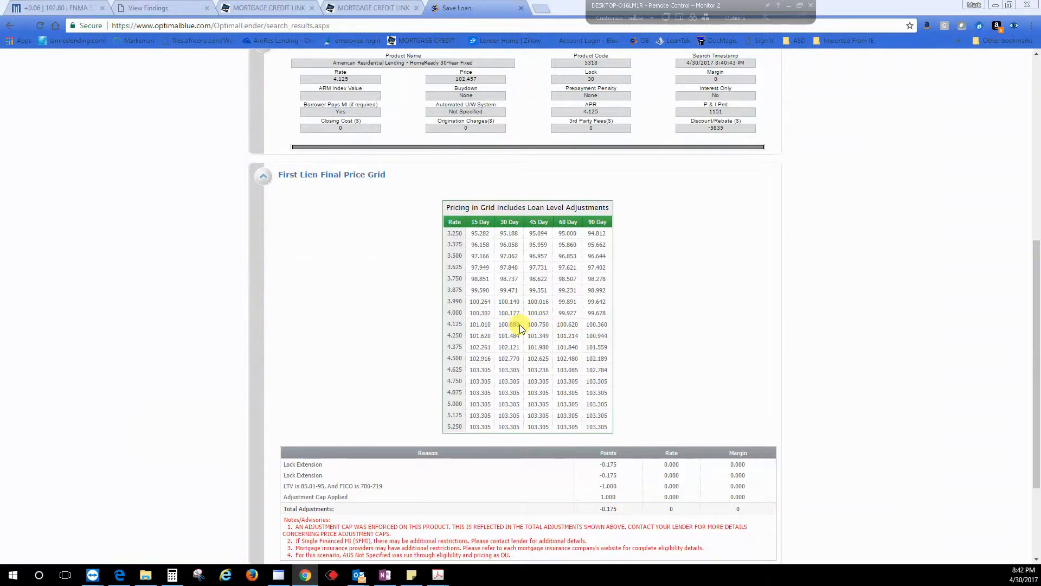
pyautogui.scroll(-3, 302, 334)
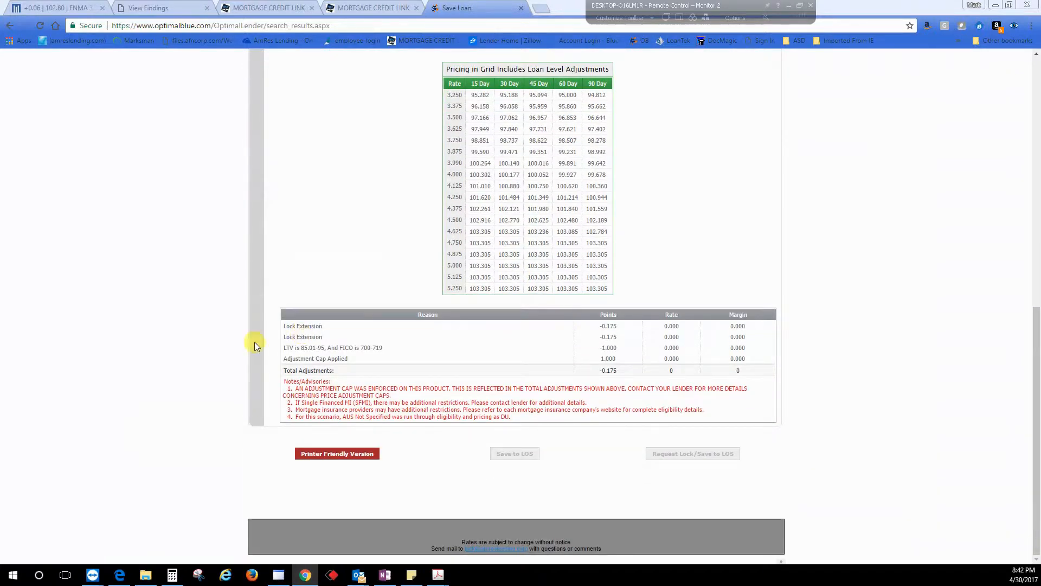
pyautogui.scroll(8, 878, 486)
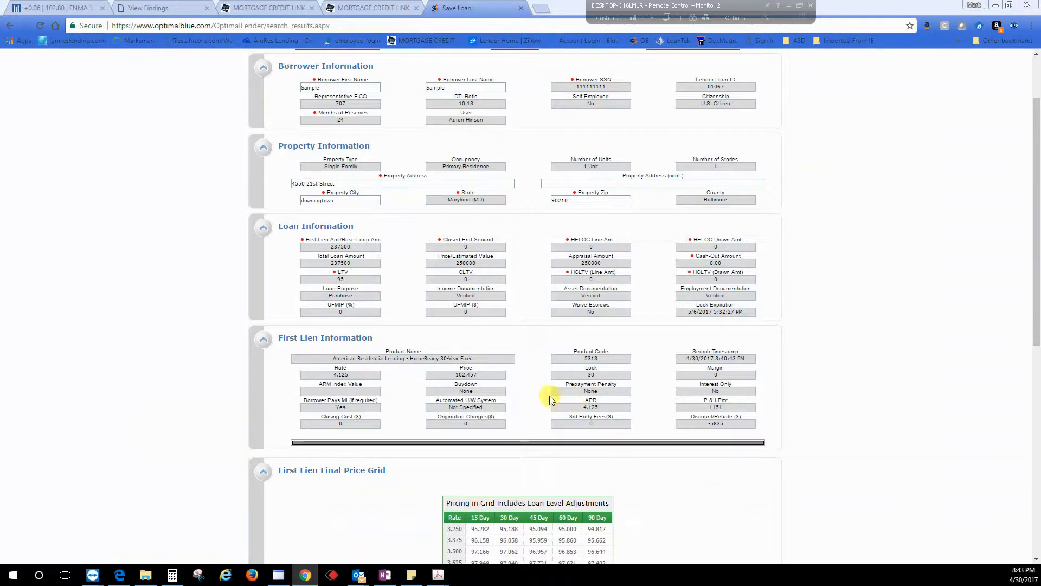
# Step: Review the lock form, try to request the lock for the HomeReady 4.125 rate, and return to the current search results
pyautogui.scroll(-6, 384, 514)
pyautogui.scroll(-2, 383, 514)
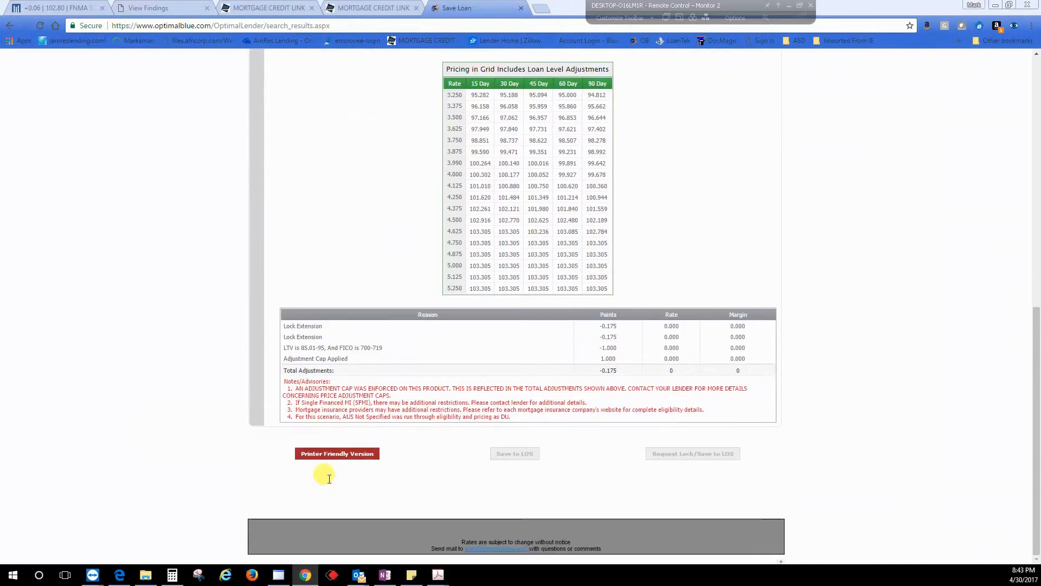
pyautogui.scroll(7, 578, 443)
pyautogui.scroll(2, 578, 444)
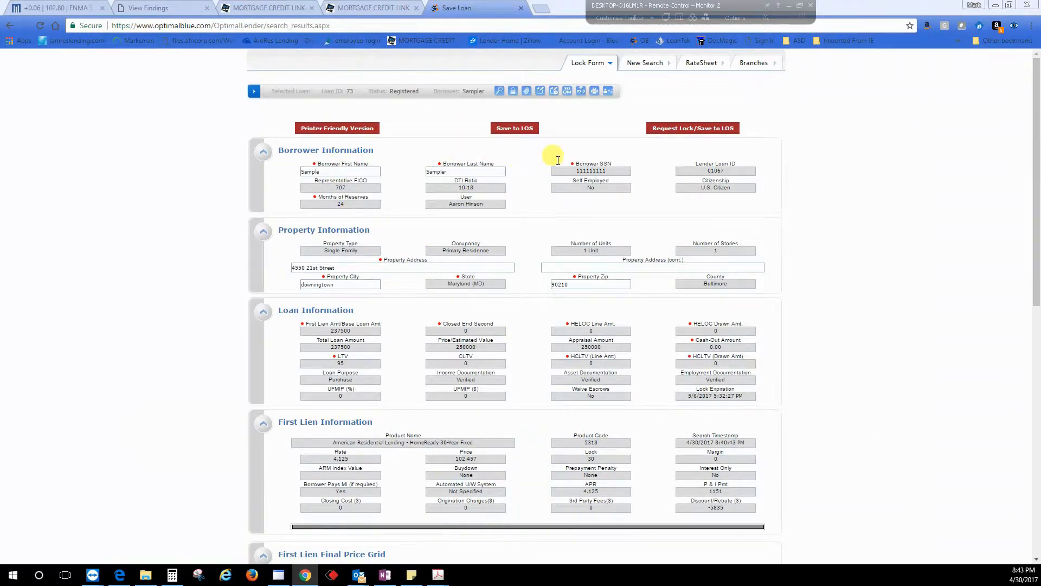
pyautogui.click(687, 130)
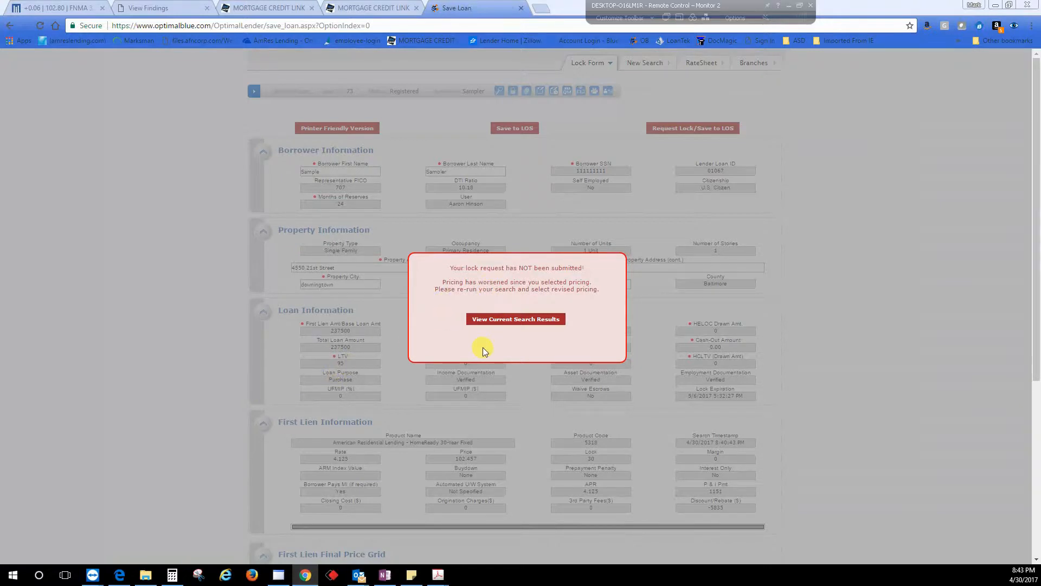
pyautogui.click(505, 323)
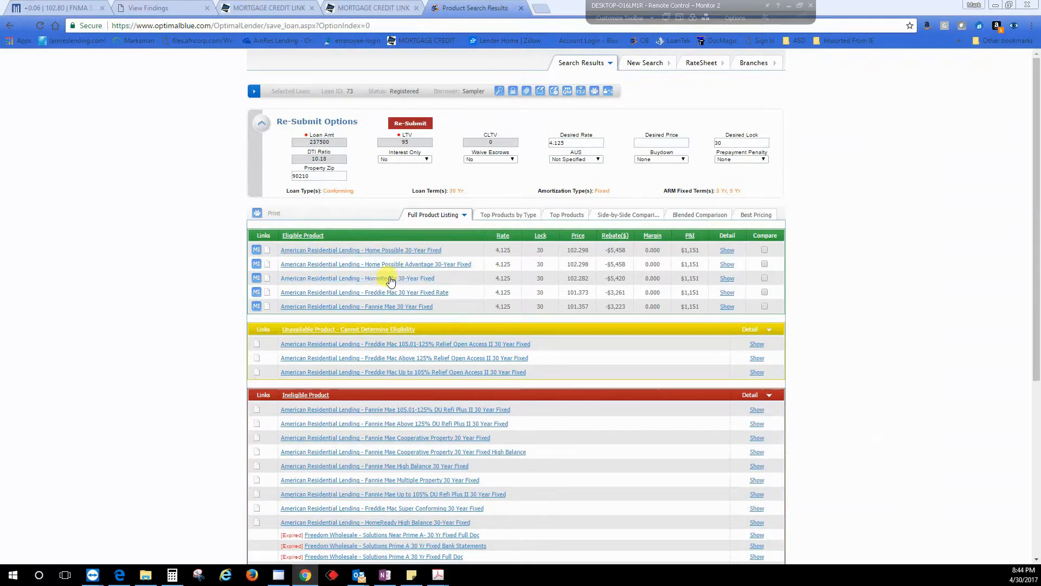
# Step: Show pricing for Home Possible 30-Year Fixed and select its 4.125 rate for 30 days
pyautogui.click(389, 250)
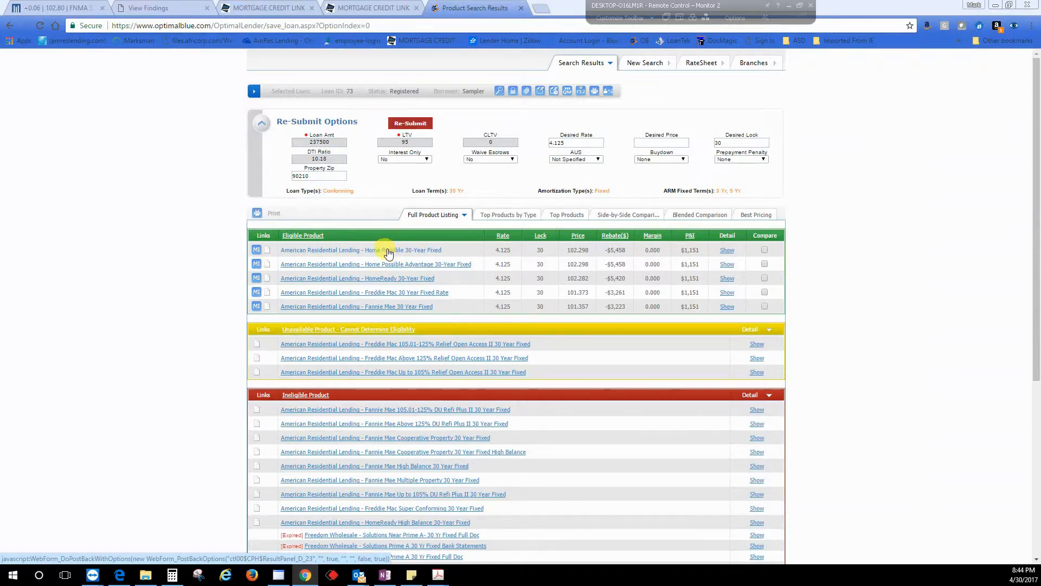
pyautogui.click(389, 251)
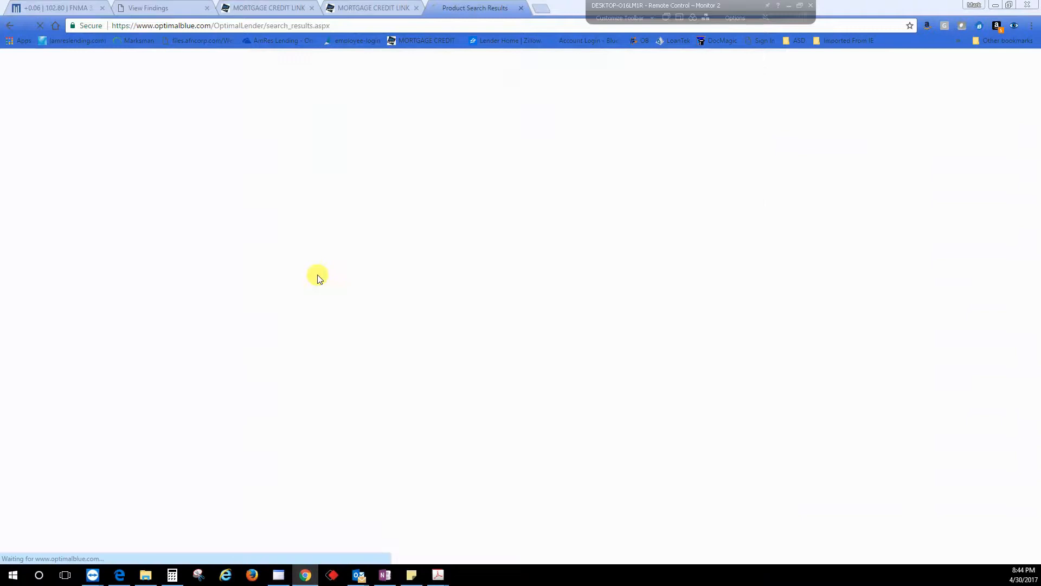
pyautogui.scroll(-1, 201, 349)
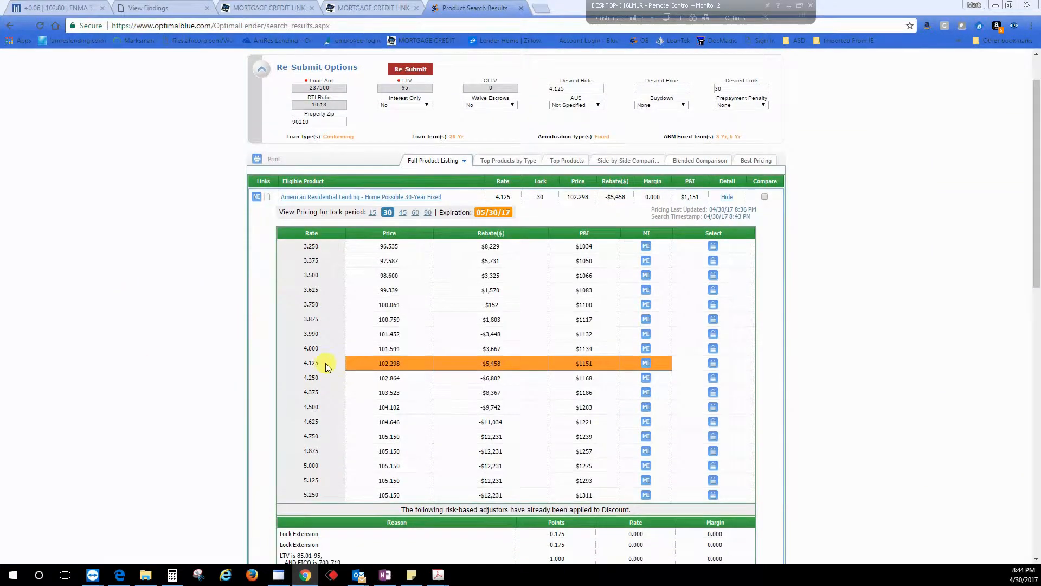
pyautogui.click(712, 363)
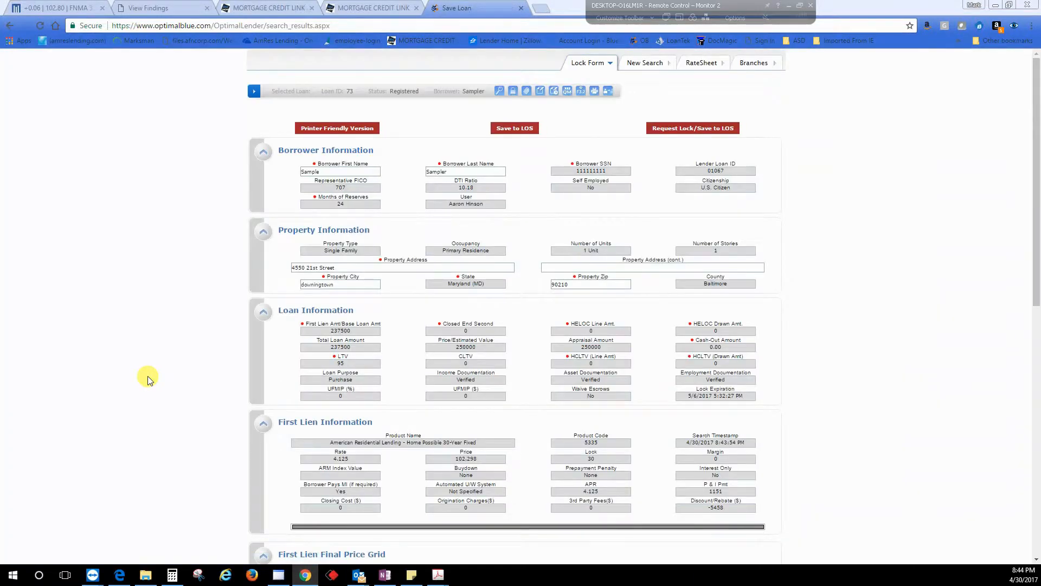
# Step: Review the Home Possible lock form and price grid, then submit the lock request to the LOS and close the confirmation
pyautogui.scroll(-6, 147, 376)
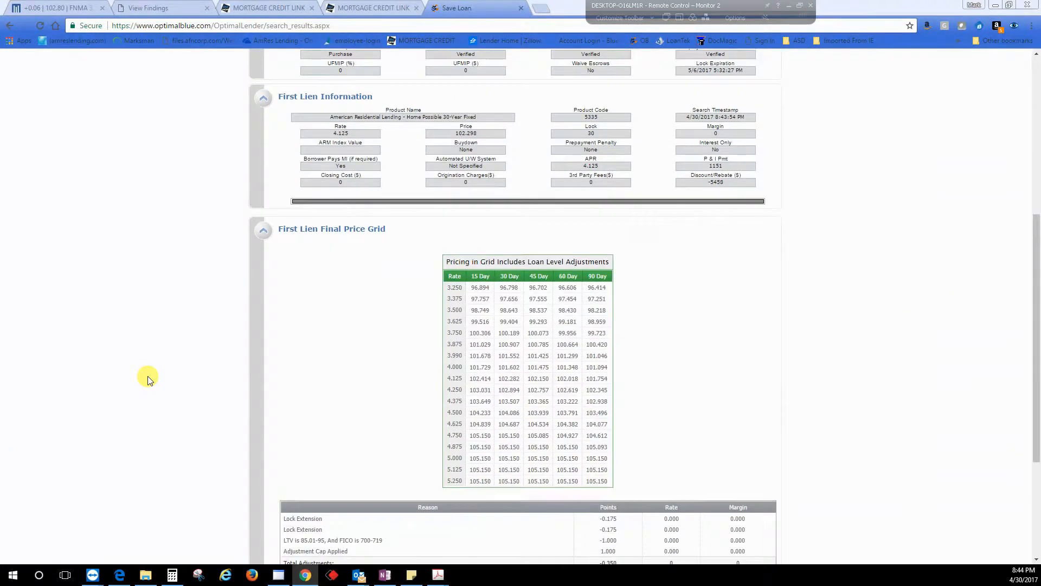
pyautogui.doubleClick(519, 378)
pyautogui.scroll(-4, 293, 400)
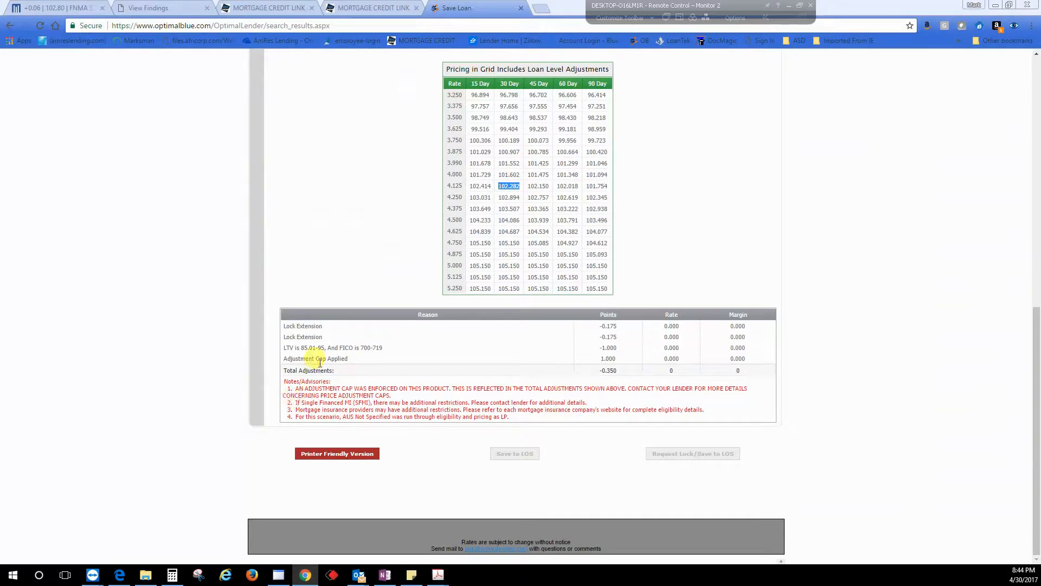
pyautogui.scroll(9, 423, 425)
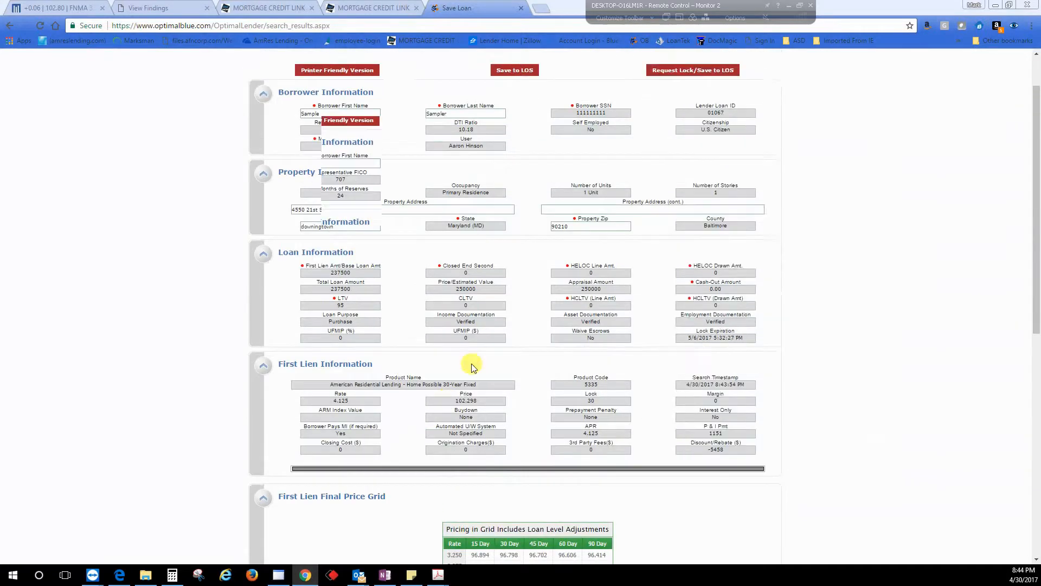
pyautogui.scroll(1, 472, 366)
pyautogui.click(672, 128)
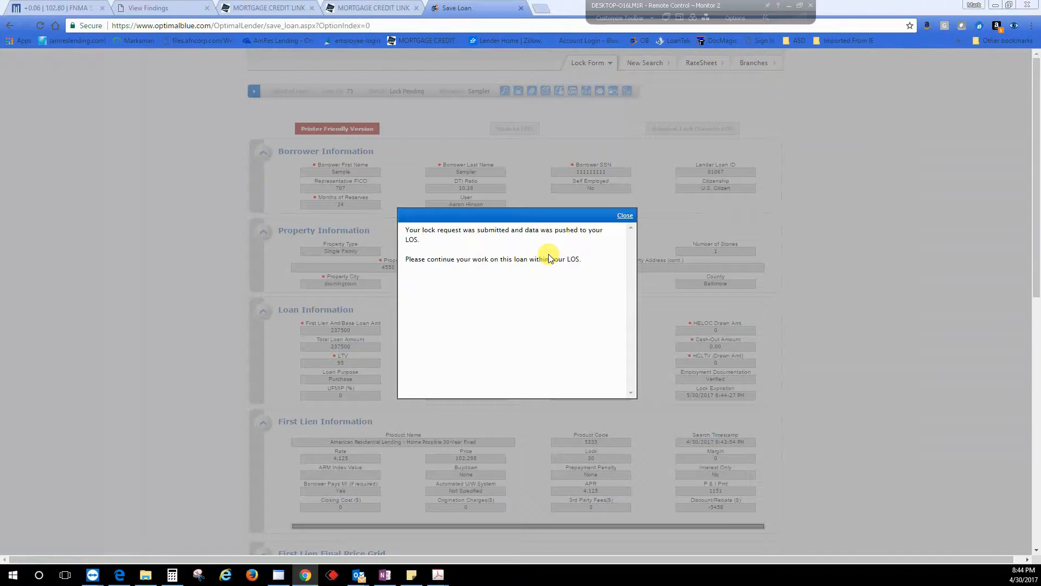
pyautogui.click(629, 217)
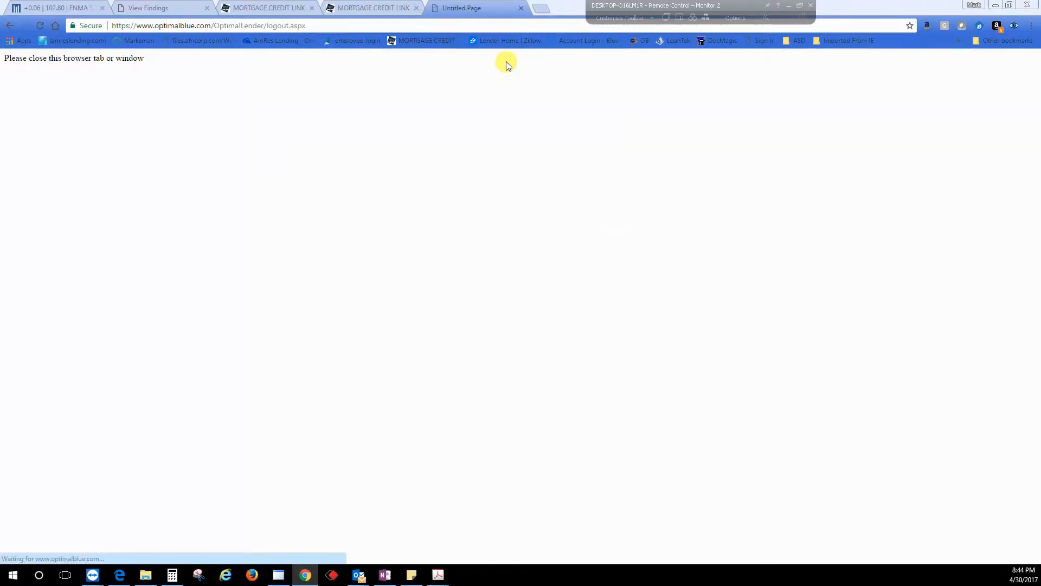
# Step: Close the Optimal Blue tab, switch to BytePro, and reload the Pricing and Lock Request screen
pyautogui.click(522, 7)
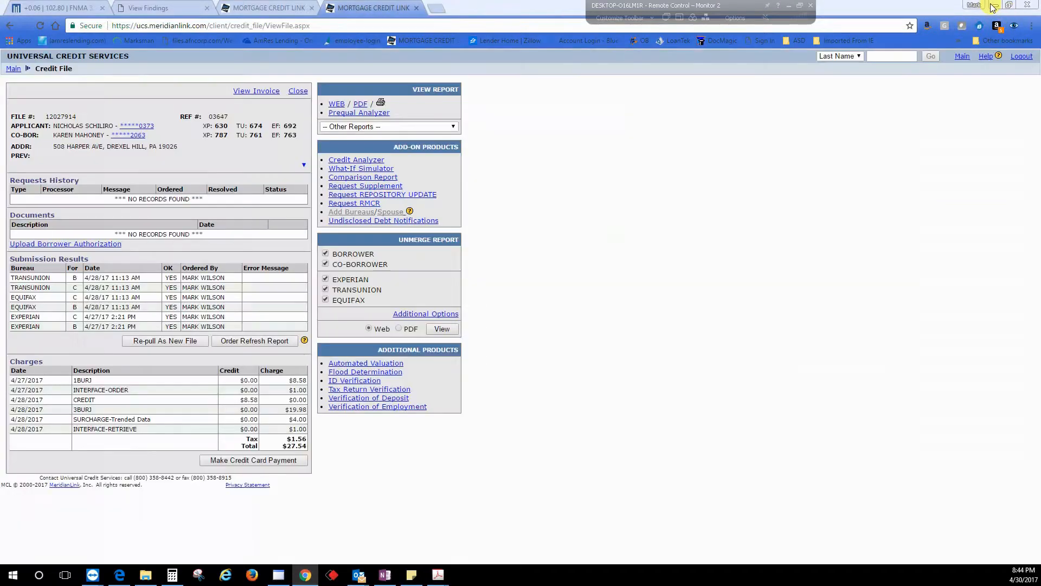
pyautogui.click(996, 5)
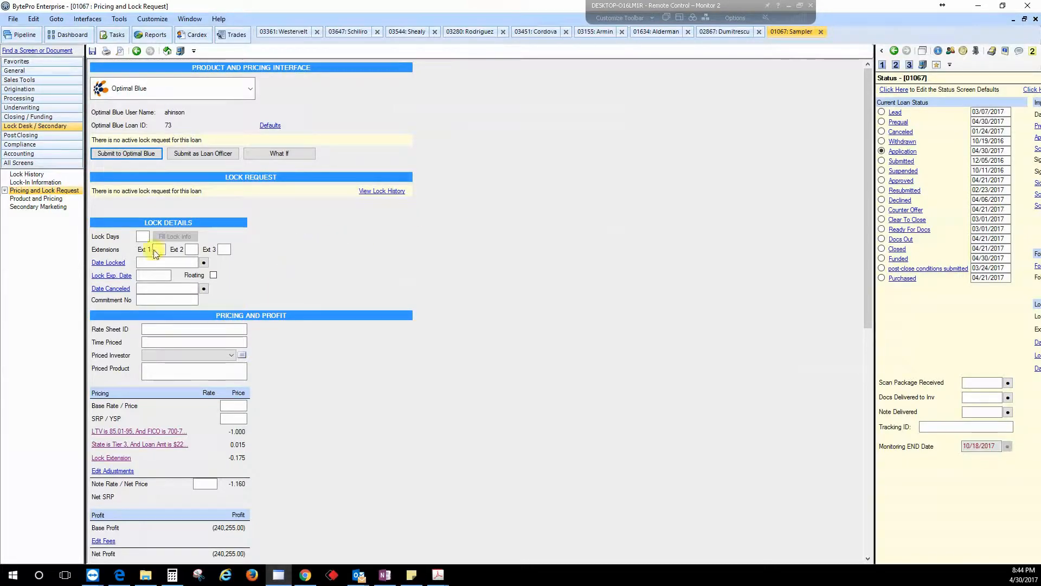
pyautogui.click(43, 183)
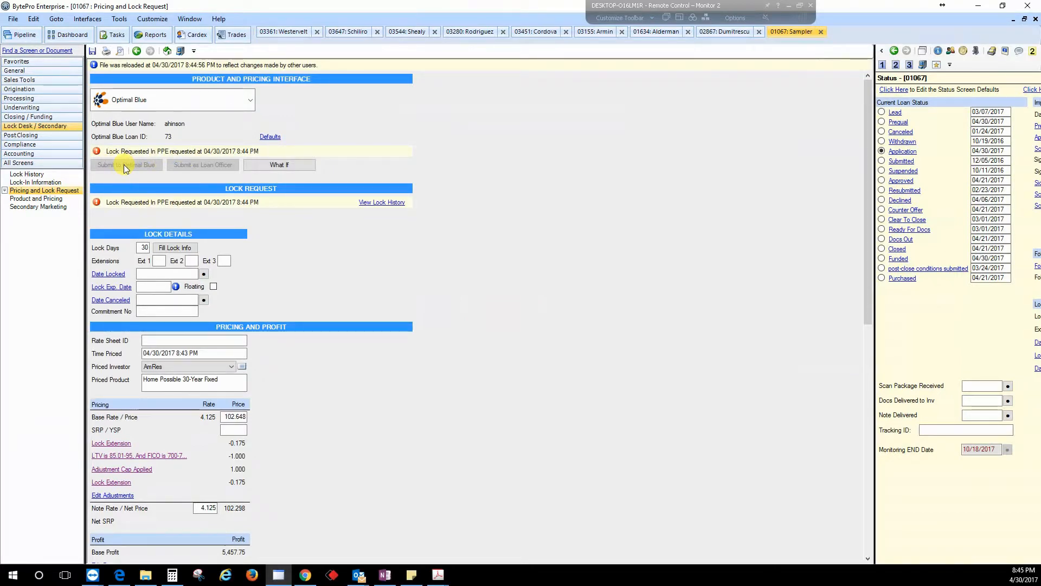
# Step: Examine the priced time, priced product, and lock details on the Pricing and Lock Request screen after refreshing it
pyautogui.moveTo(202, 353); pyautogui.dragTo(146, 353)
pyautogui.moveTo(223, 379); pyautogui.dragTo(142, 372)
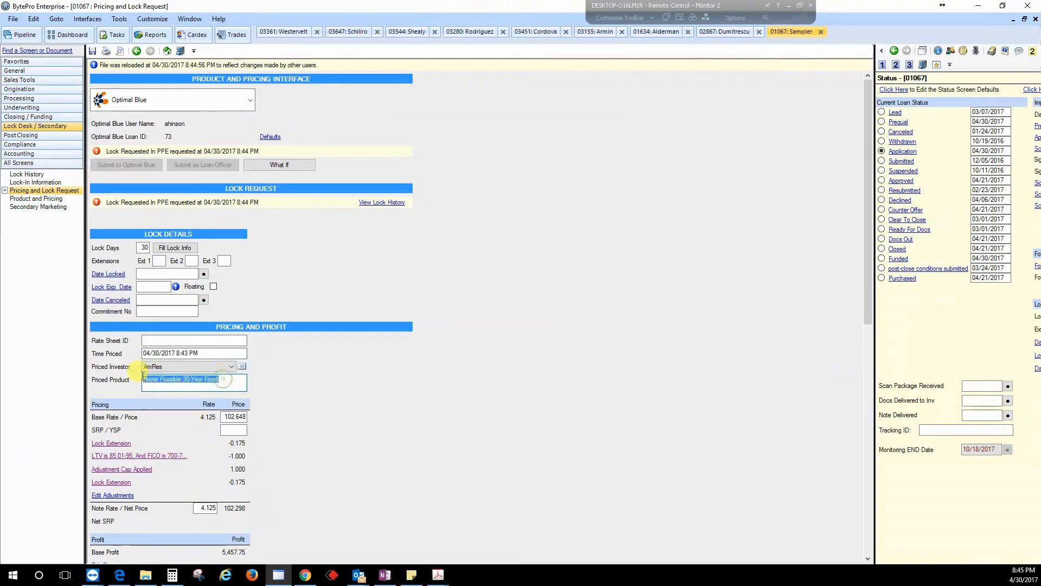
pyautogui.scroll(-2, 304, 419)
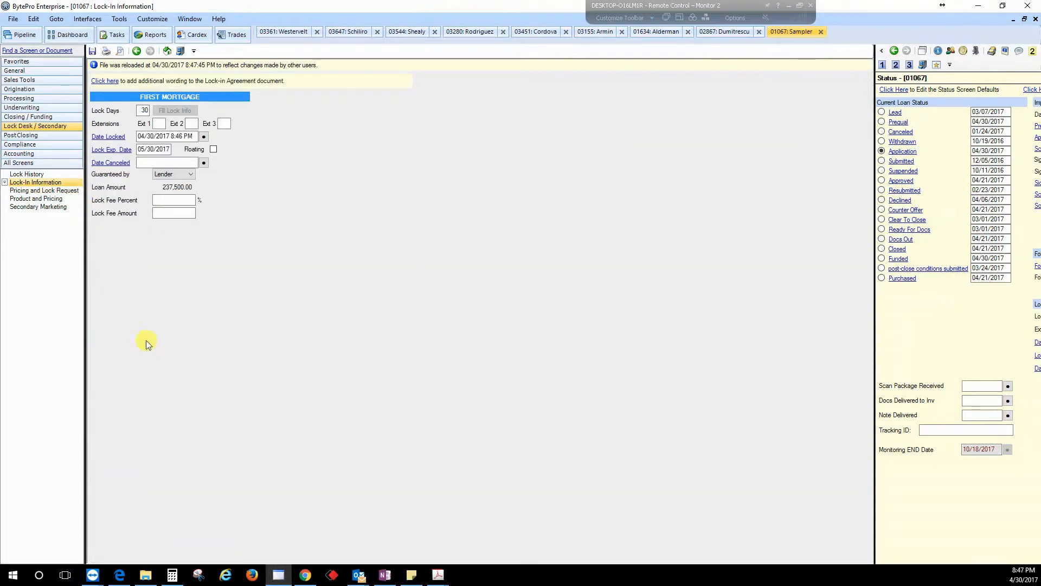
pyautogui.click(44, 191)
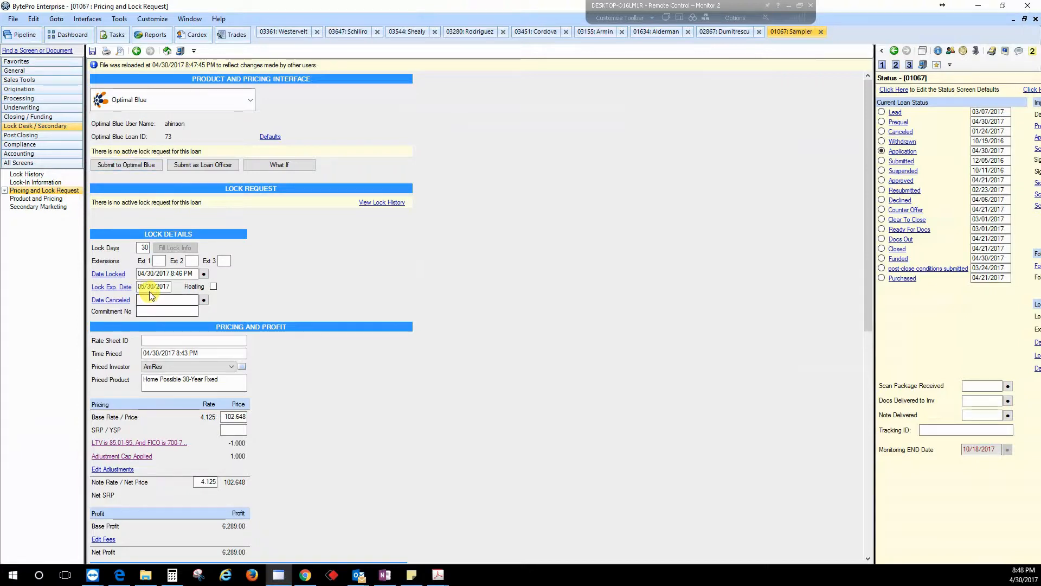
pyautogui.scroll(-3, 233, 457)
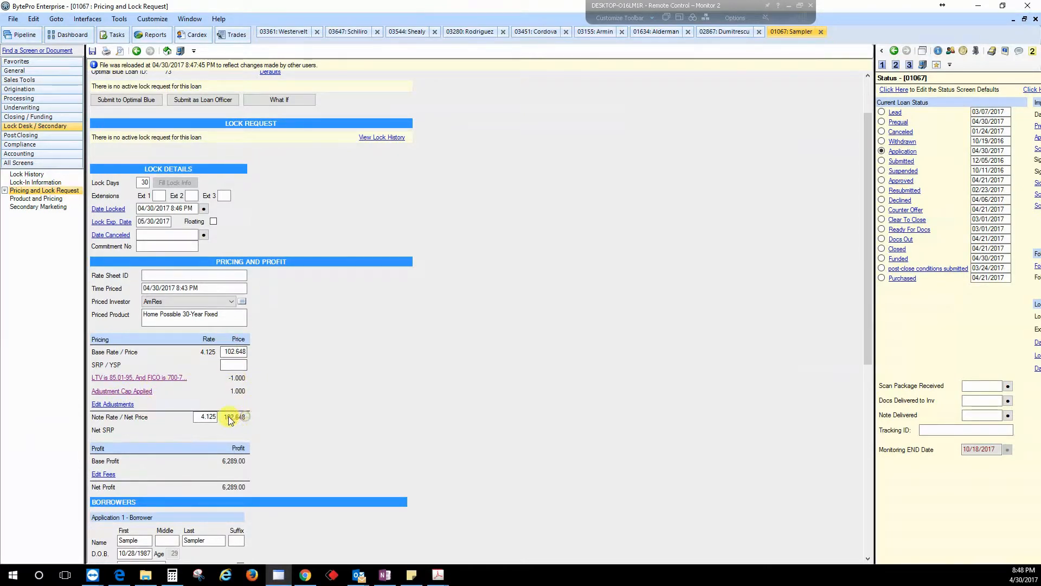
pyautogui.scroll(-1, 271, 431)
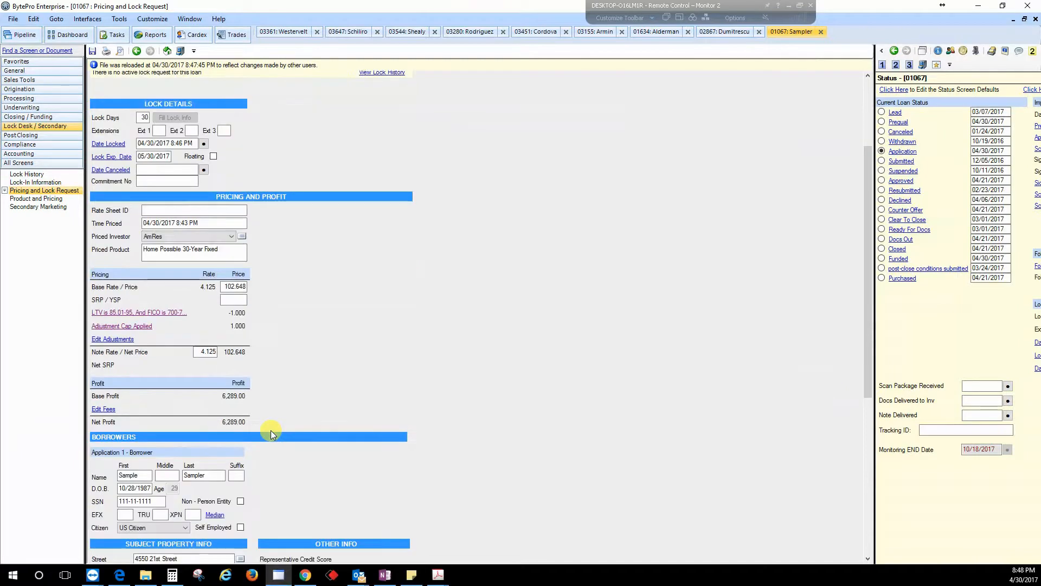
pyautogui.scroll(2, 271, 431)
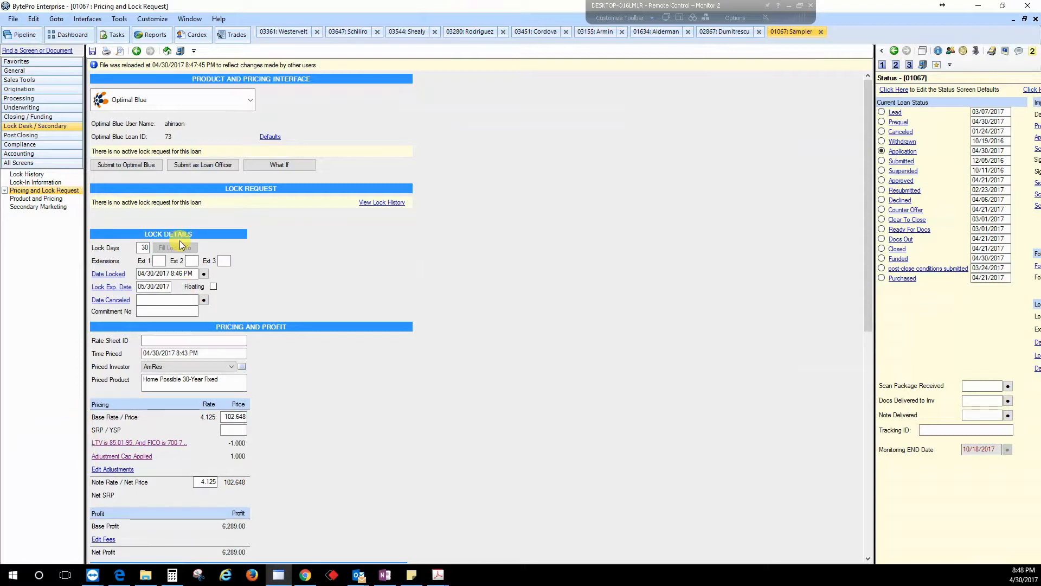
# Step: Open a lock change request in Optimal Blue and calculate the cost of a 7-day lock extension on the first lien
pyautogui.click(159, 260)
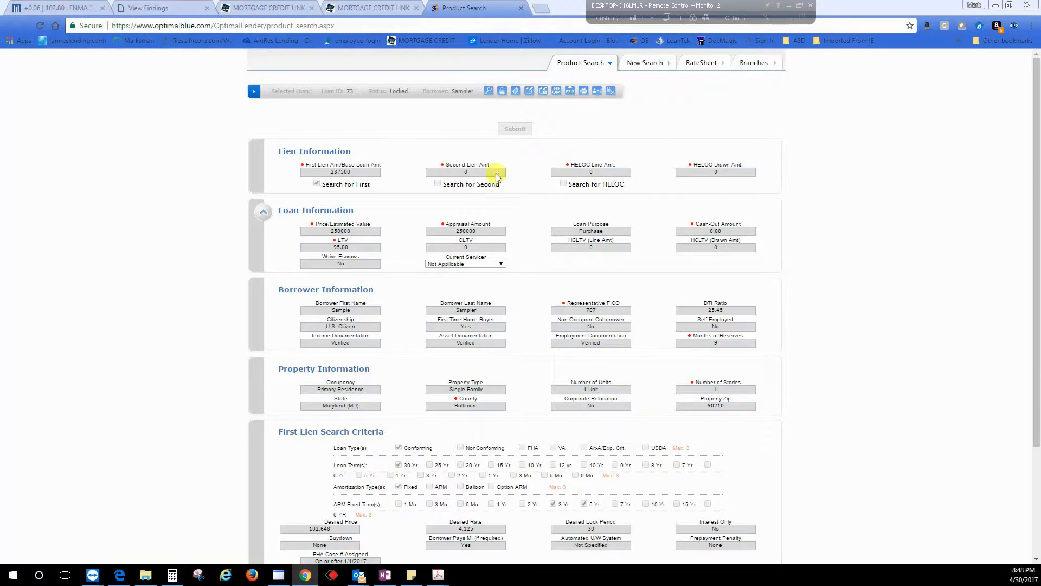
pyautogui.click(530, 92)
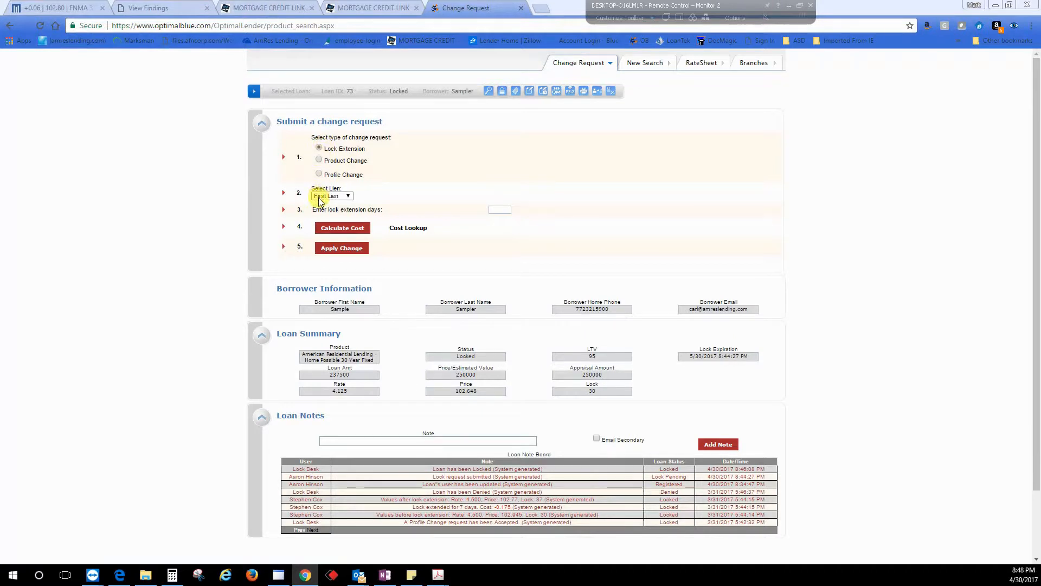
pyautogui.click(497, 211)
pyautogui.write('7')
pyautogui.click(340, 227)
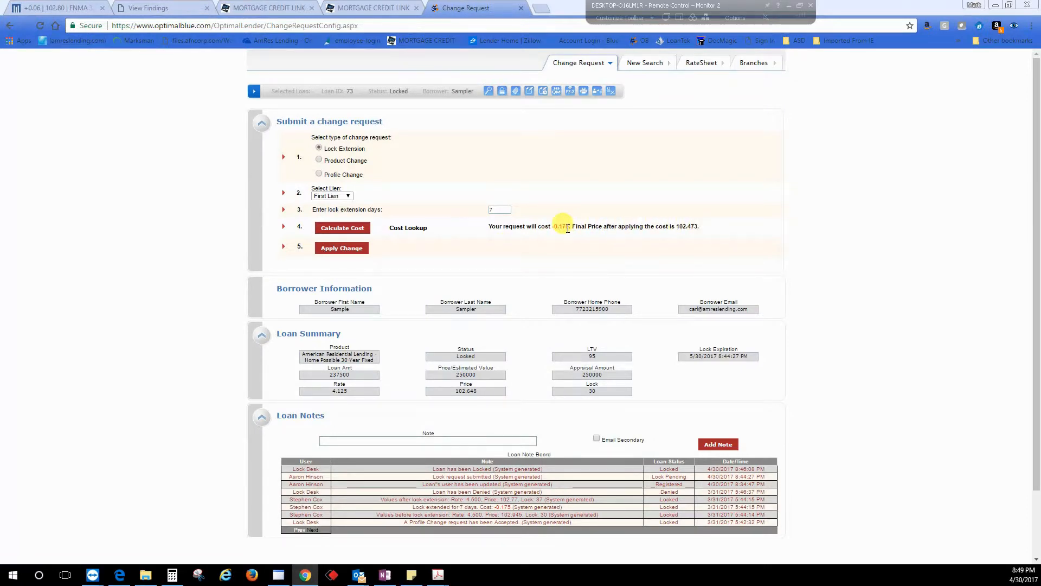
# Step: Apply the lock extension change, confirm it, and close the submission notice
pyautogui.click(348, 255)
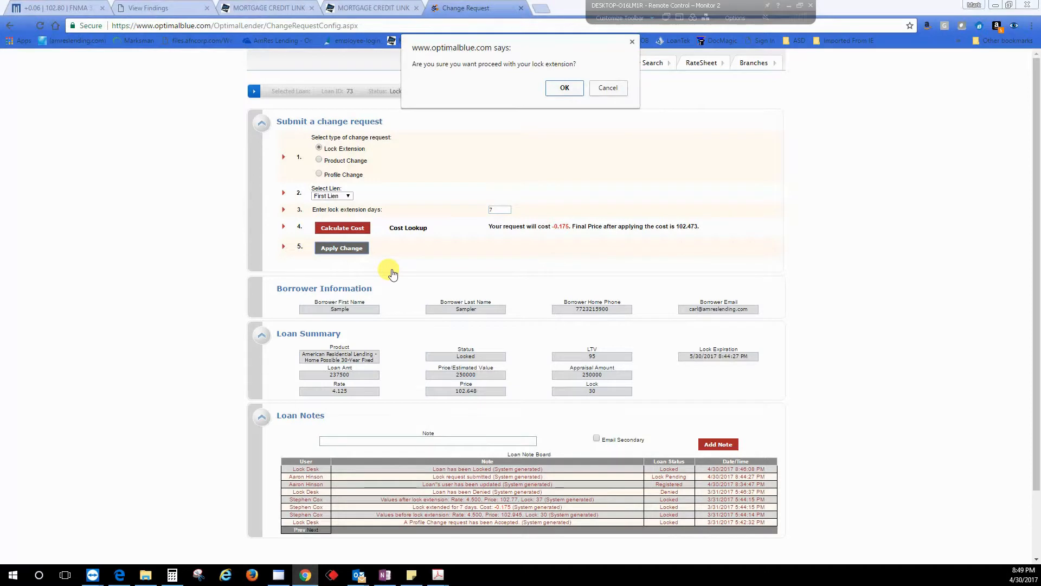
pyautogui.click(561, 88)
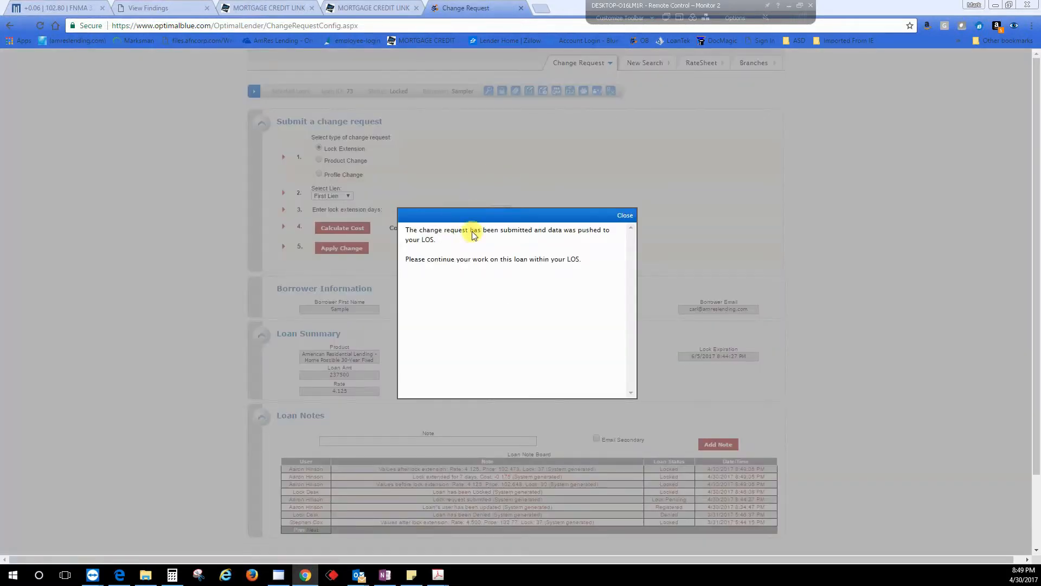
pyautogui.click(626, 217)
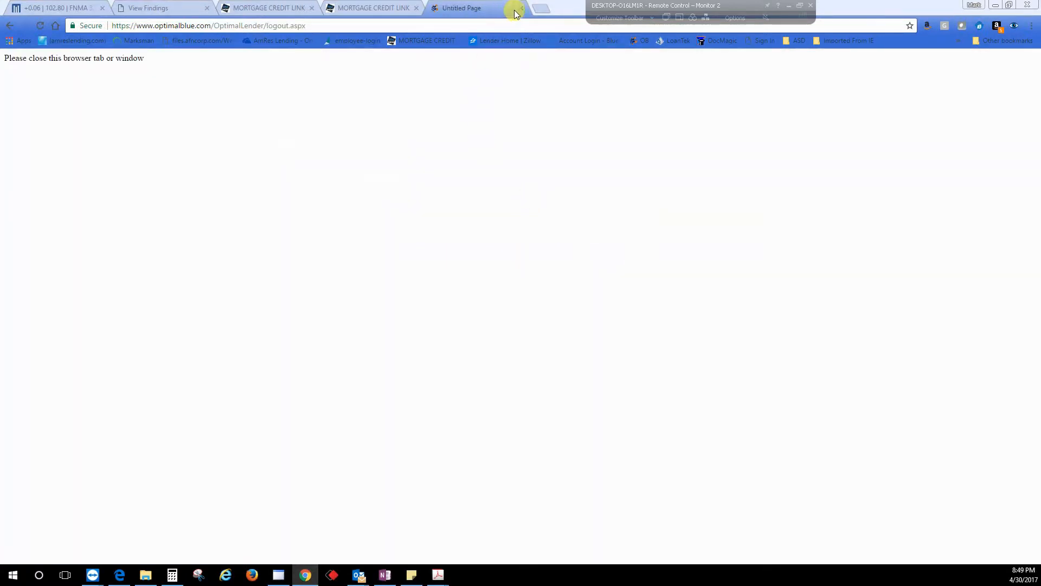
# Step: Close the Optimal Blue tab, return to BytePro, reload Pricing and Lock Request, and check the lock days and expiration date
pyautogui.click(520, 8)
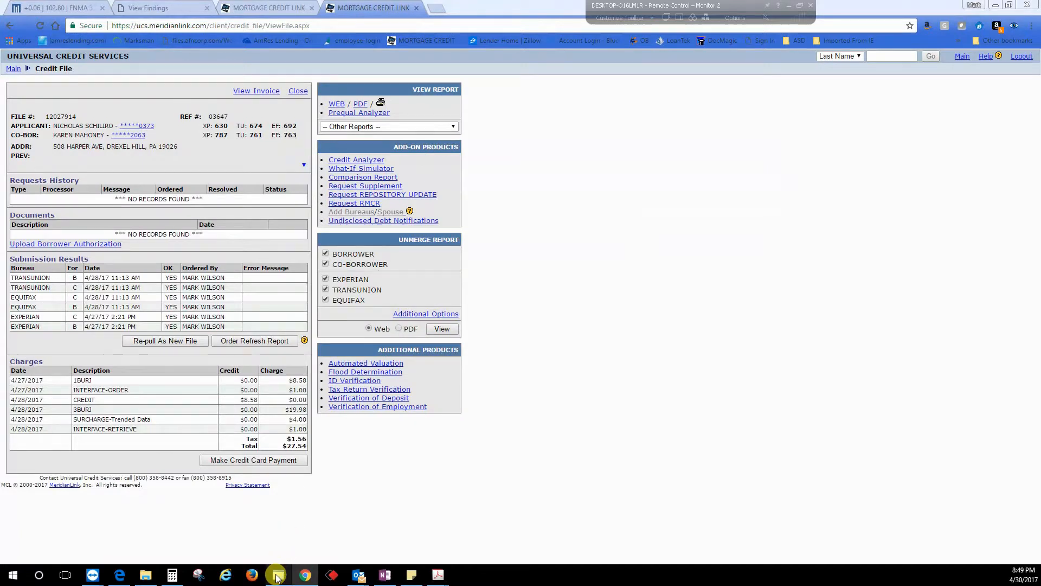
pyautogui.click(277, 576)
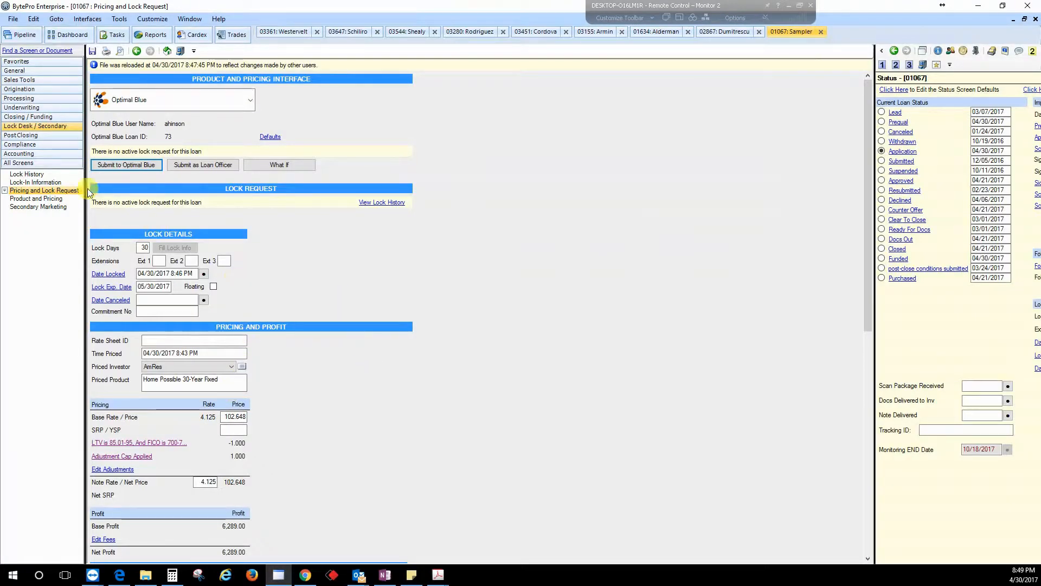
pyautogui.click(26, 174)
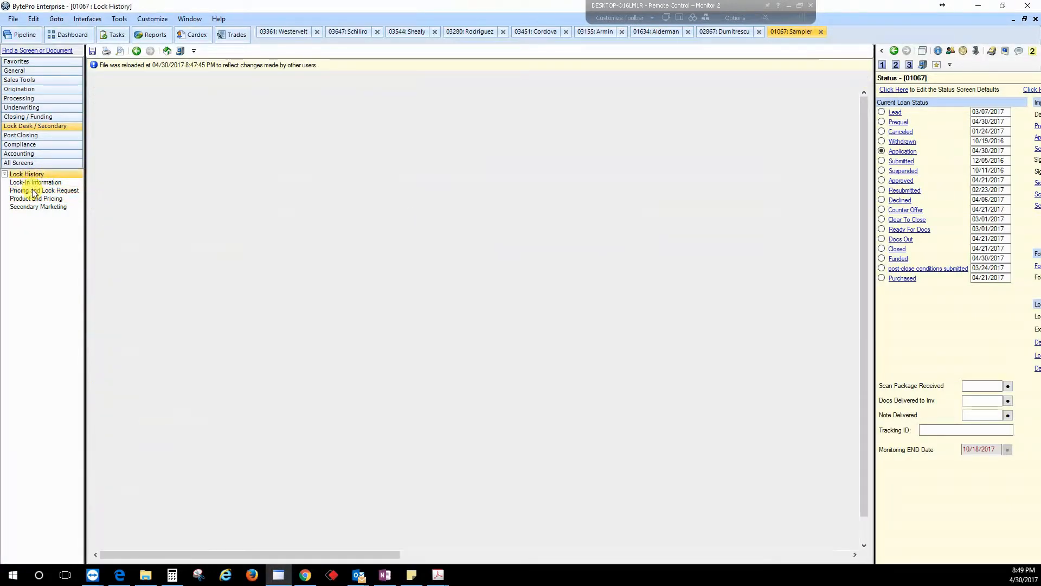
pyautogui.click(34, 190)
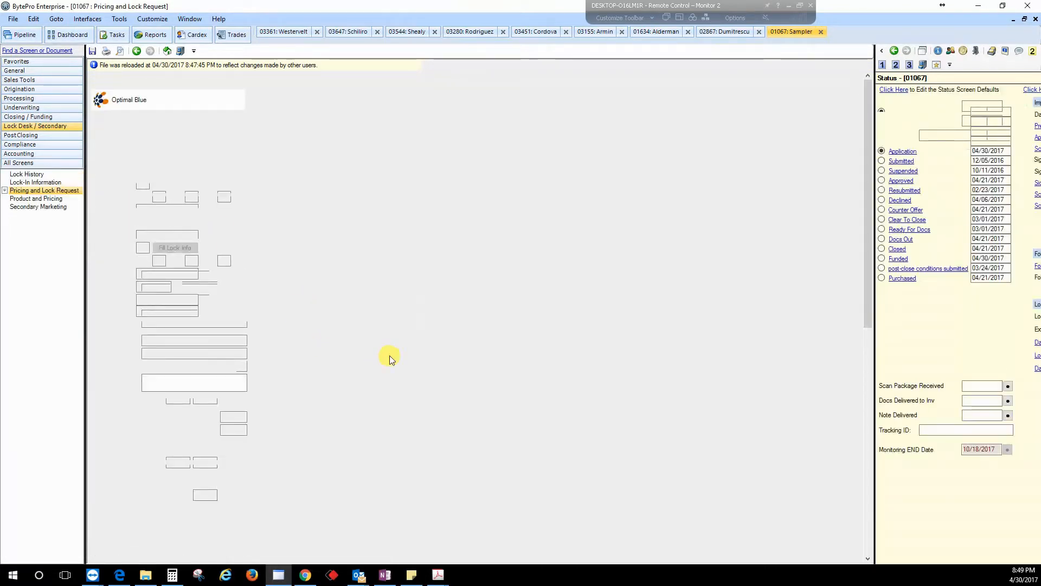
pyautogui.scroll(-1, 390, 356)
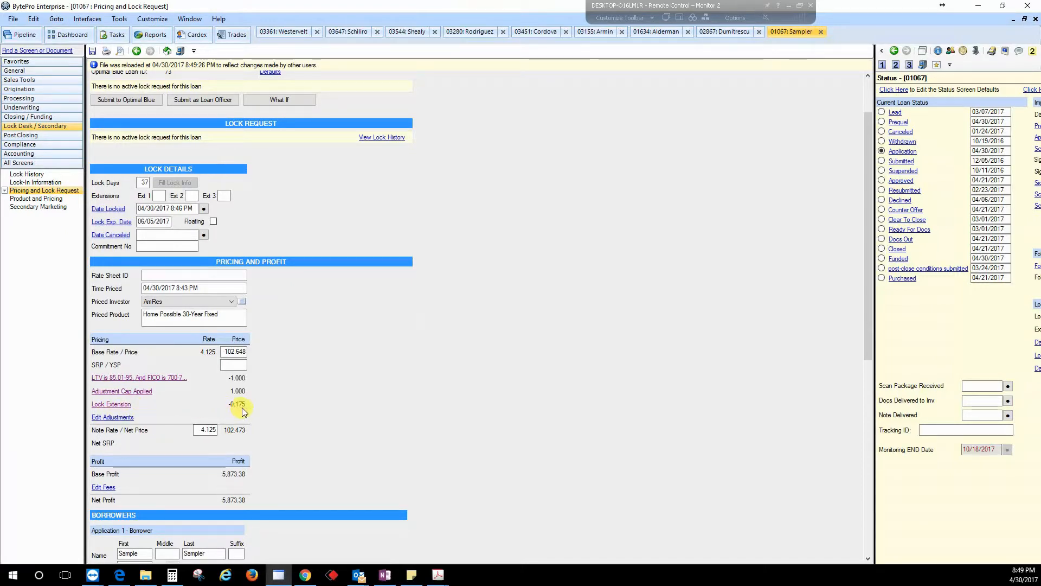
pyautogui.moveTo(154, 221); pyautogui.dragTo(137, 221)
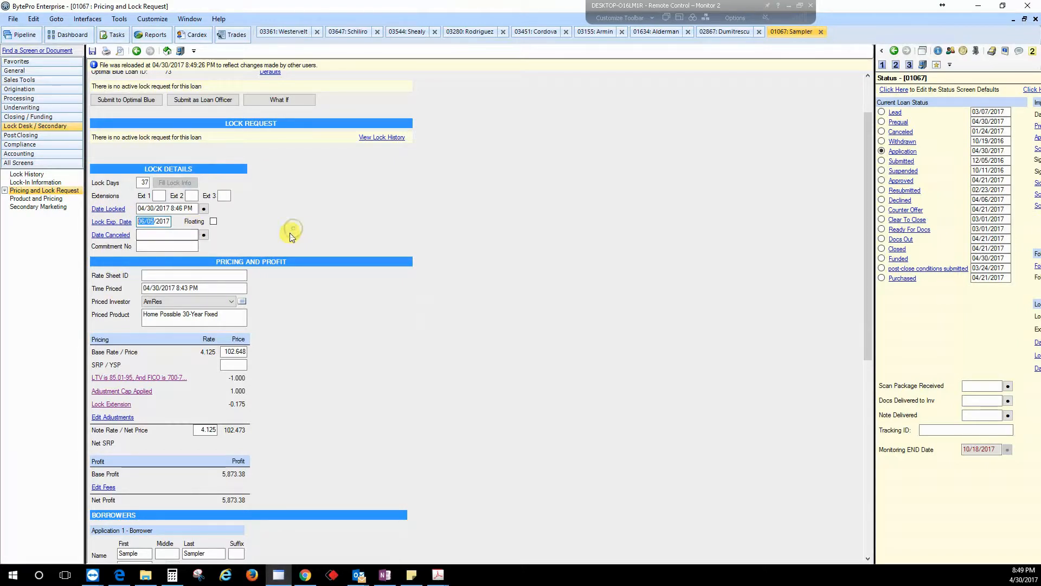
# Step: Open the loan in Optimal Blue and start a Profile Change request on the first lien
pyautogui.press('Tab')
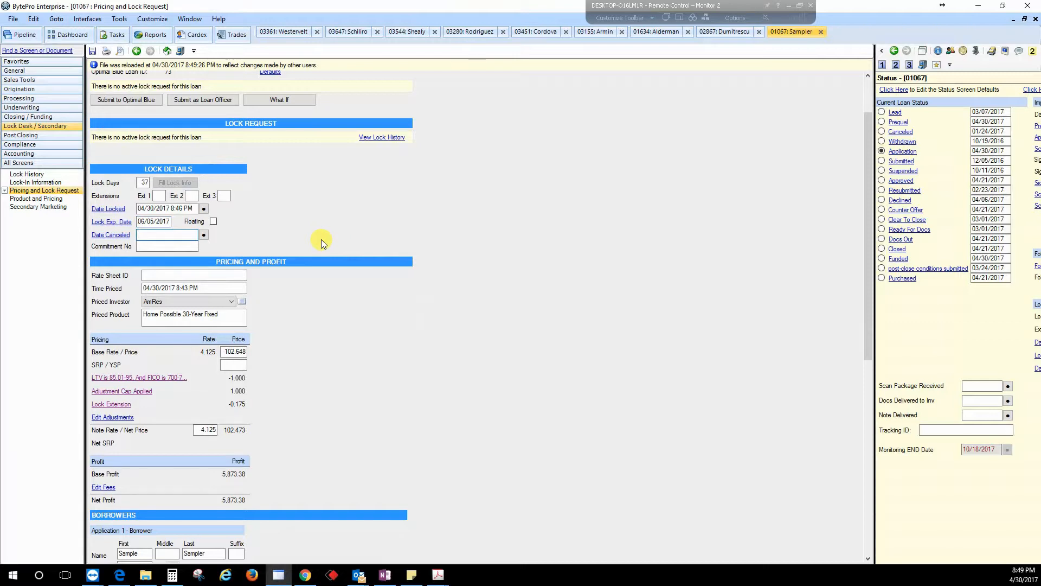
pyautogui.click(128, 100)
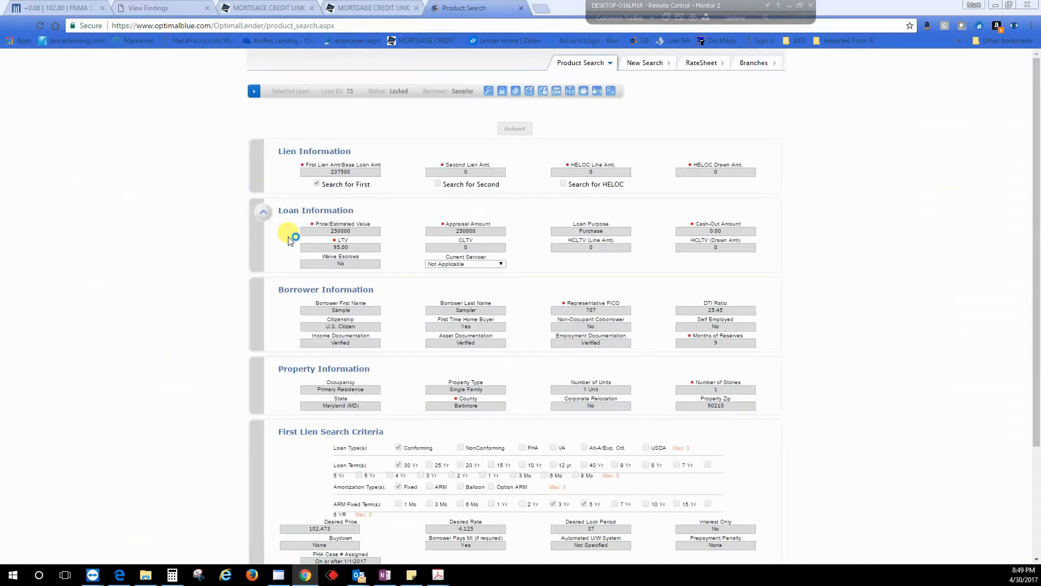
pyautogui.click(530, 91)
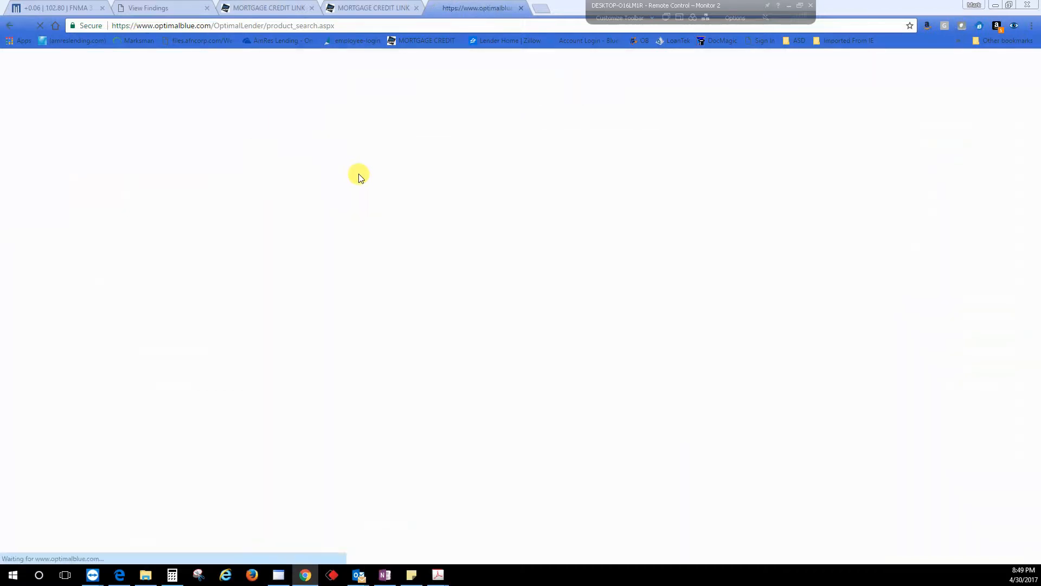
pyautogui.click(319, 173)
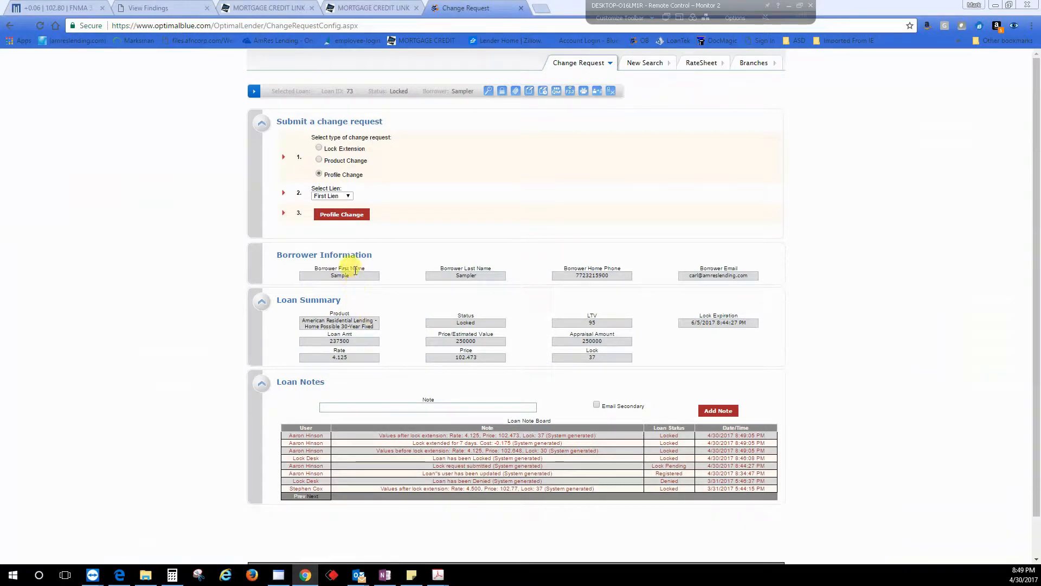
pyautogui.click(342, 215)
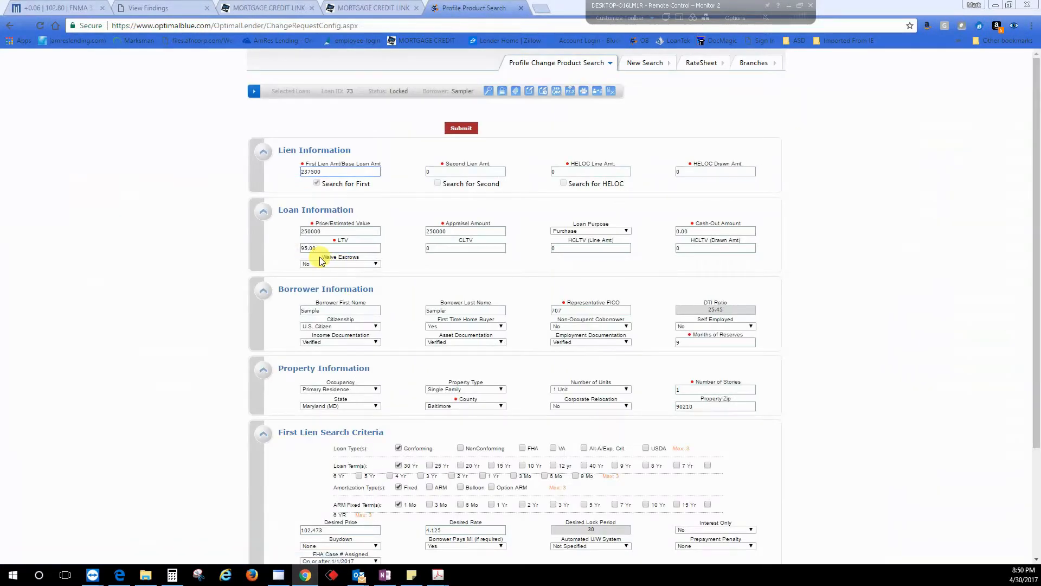
# Step: Try to change the LTV to 80 and rerun the profile change product search
pyautogui.scroll(-2, 432, 400)
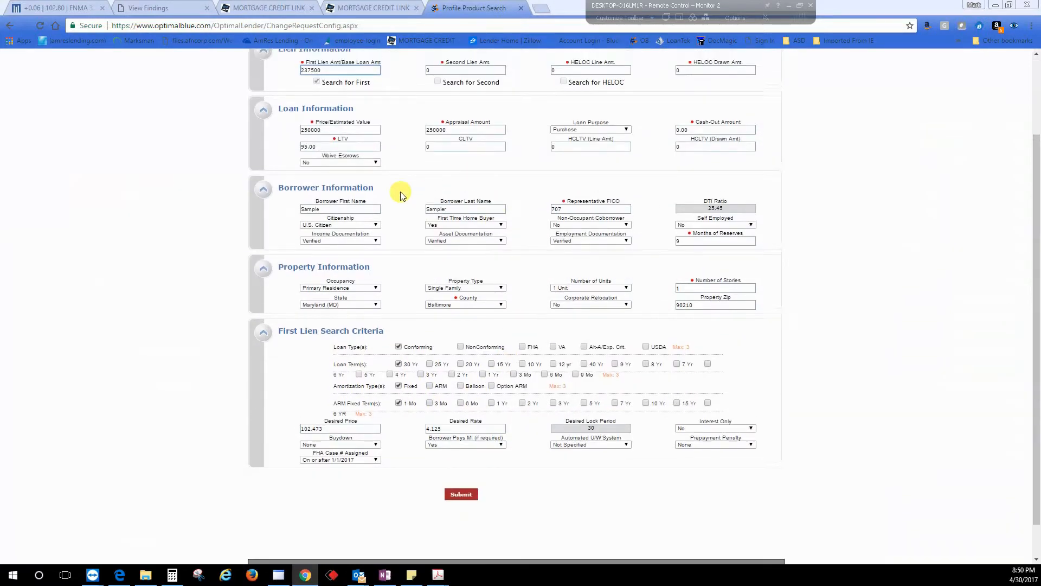
pyautogui.moveTo(317, 249); pyautogui.dragTo(272, 248)
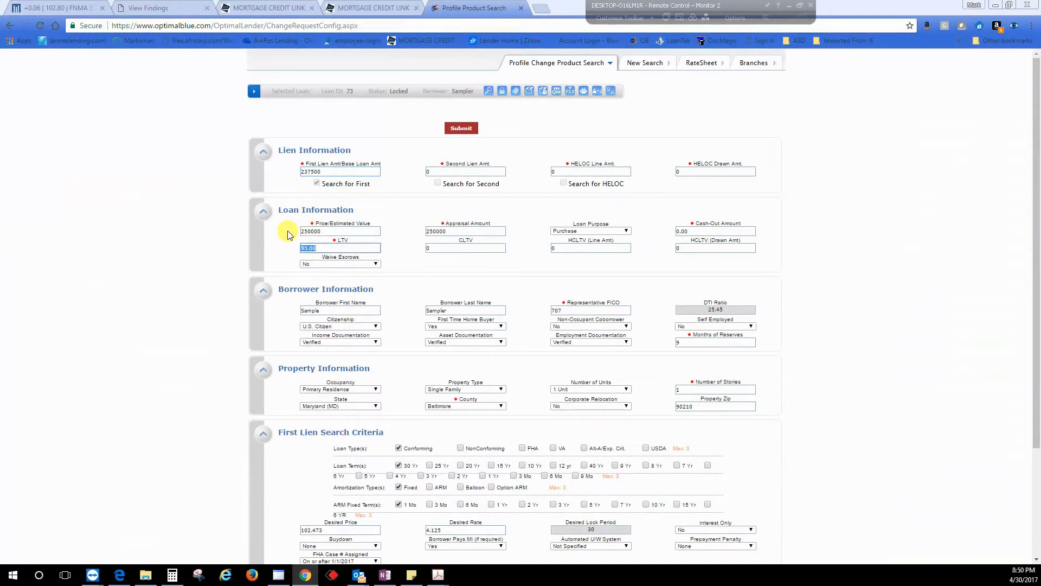
pyautogui.write('8')
pyautogui.click(341, 260)
pyautogui.click(456, 231)
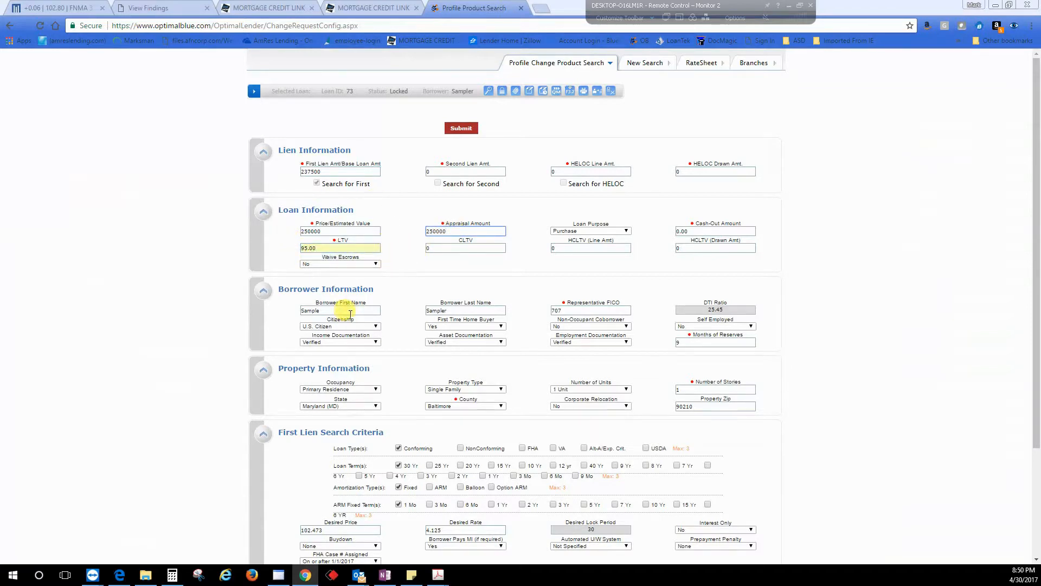
pyautogui.scroll(-1, 399, 250)
pyautogui.scroll(-1, 402, 254)
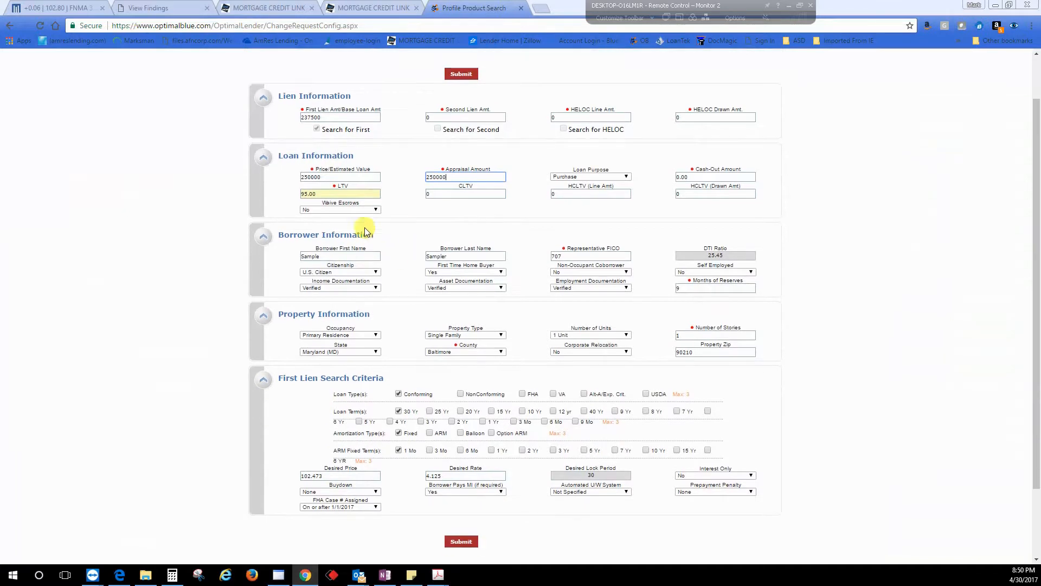
pyautogui.click(340, 195)
pyautogui.press('BackSpace')
pyautogui.press('BackSpace')
pyautogui.press('BackSpace')
pyautogui.press('BackSpace')
pyautogui.press('BackSpace')
pyautogui.write('80')
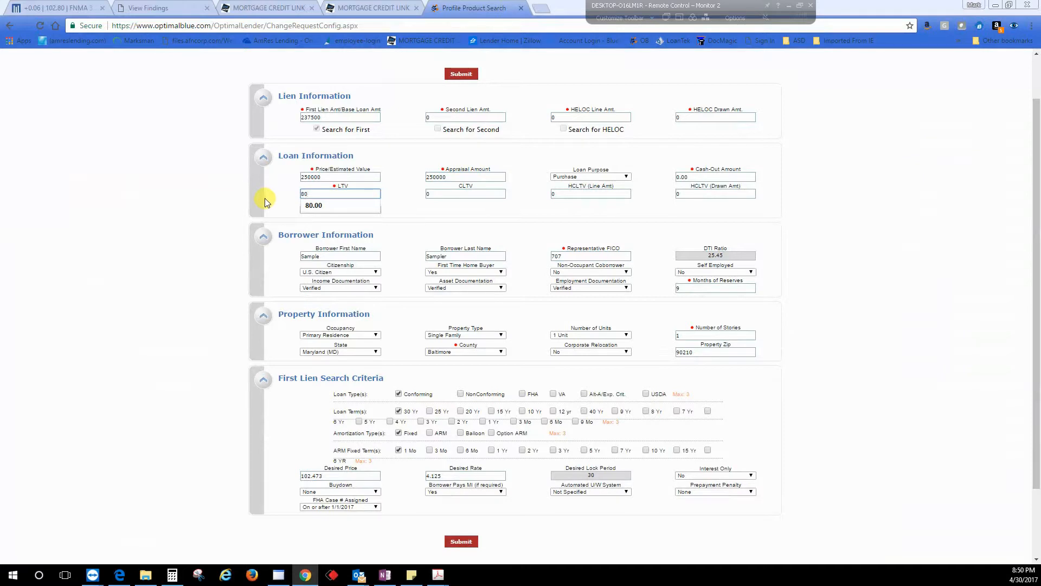
pyautogui.press('Return')
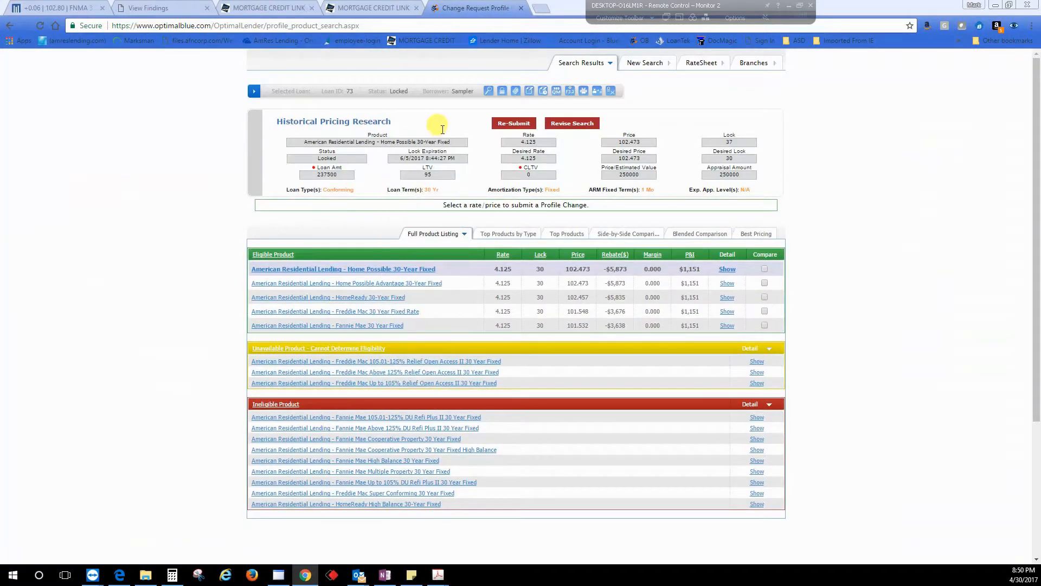
# Step: Restart the profile change with a first lien amount of 200000 and LTV of 80.00, and submit the search
pyautogui.click(490, 92)
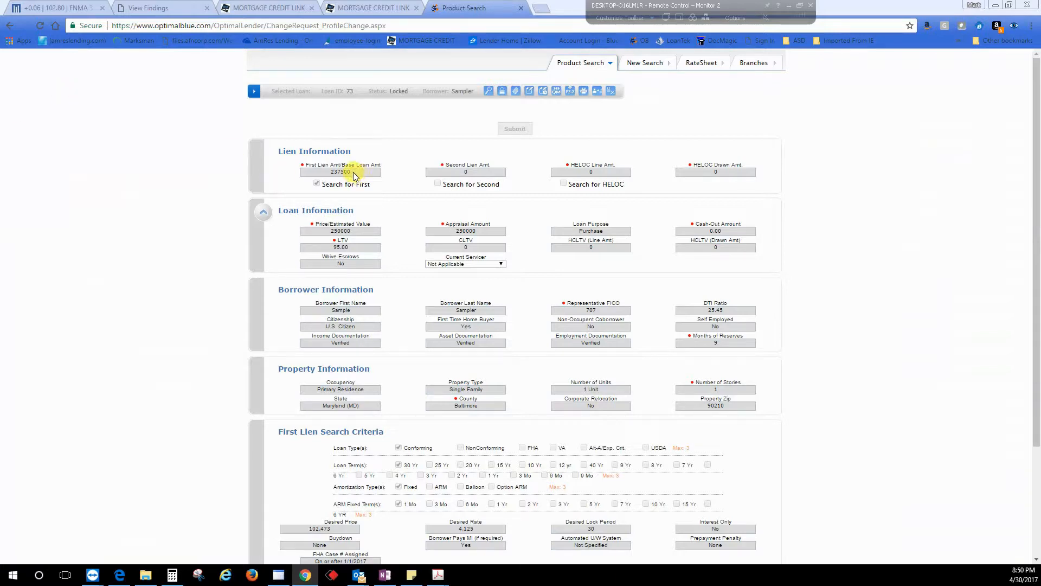
pyautogui.click(501, 93)
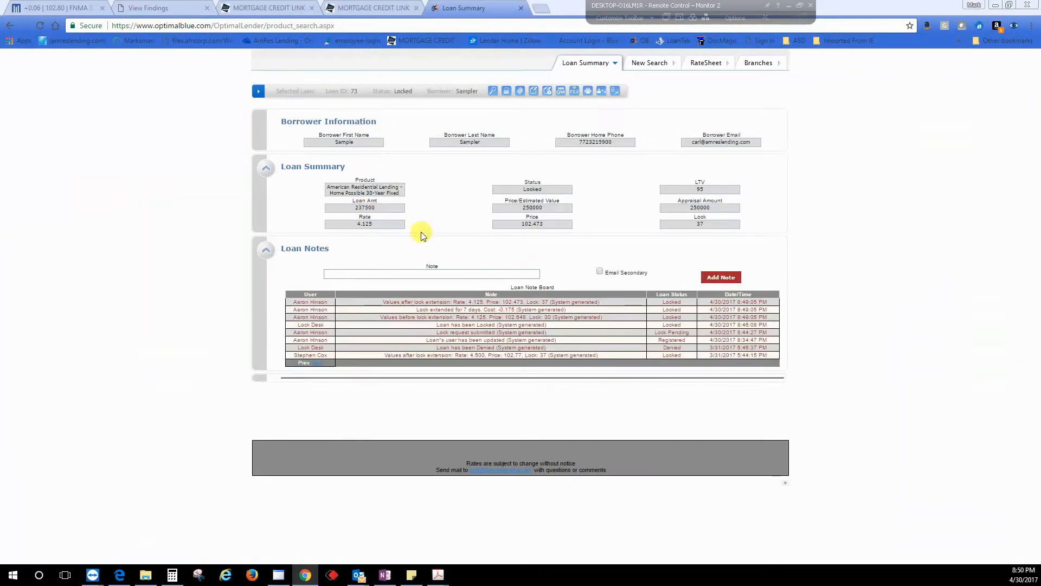
pyautogui.click(534, 93)
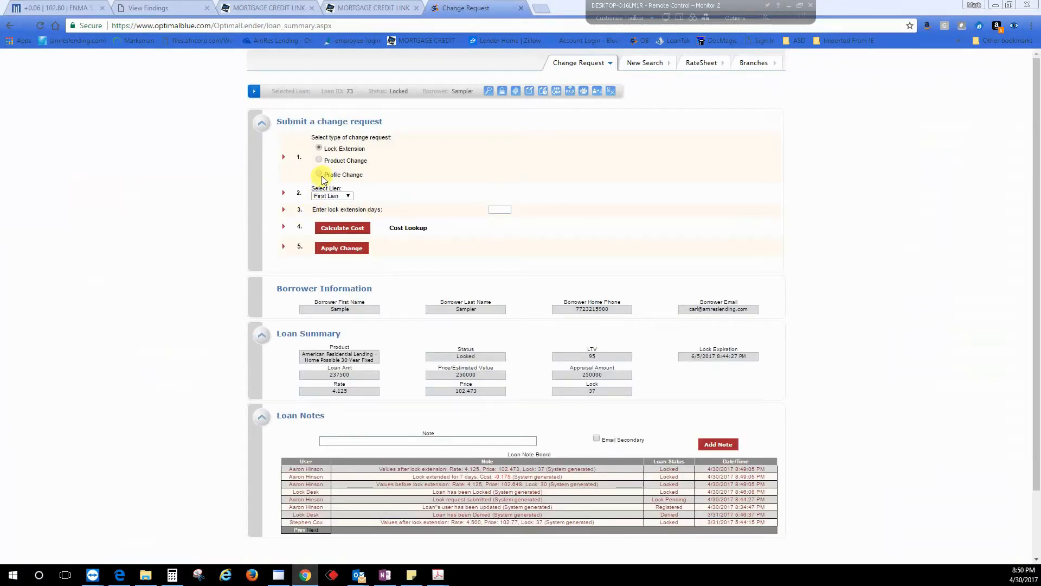
pyautogui.click(321, 173)
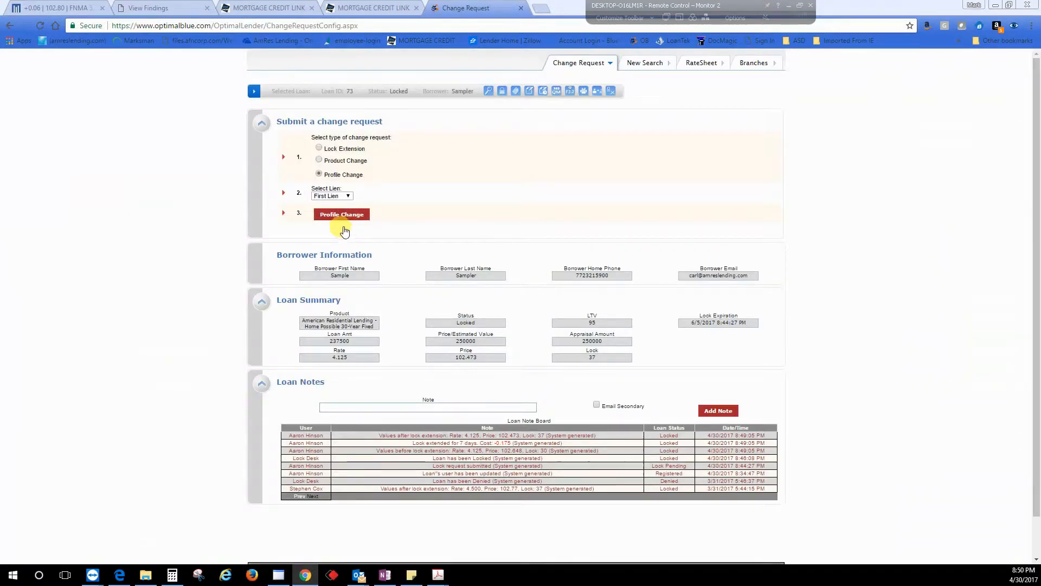
pyautogui.click(359, 218)
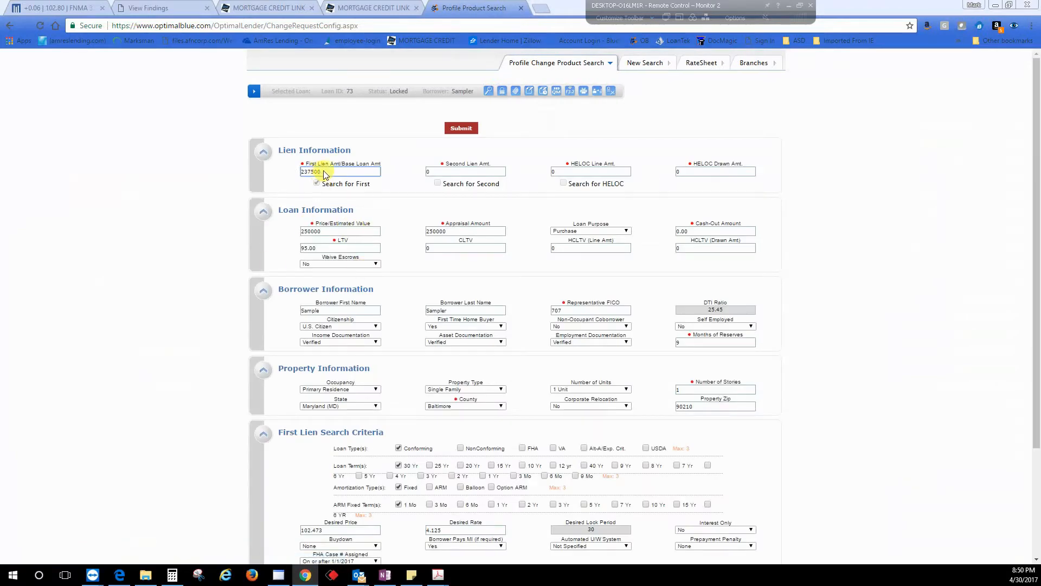
pyautogui.write('200')
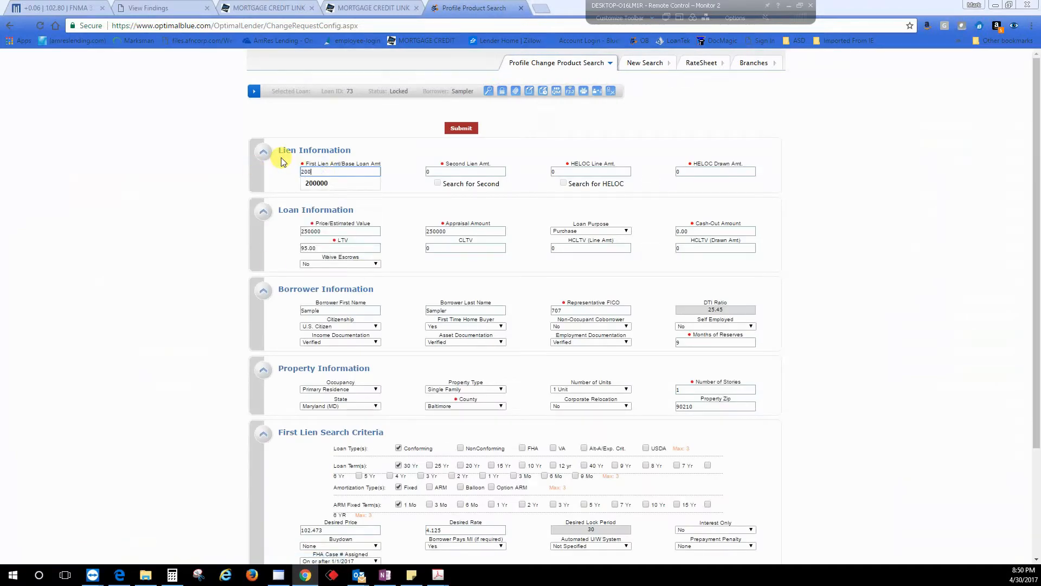
pyautogui.write('000')
pyautogui.click(338, 186)
pyautogui.doubleClick(338, 247)
pyautogui.write('80.00')
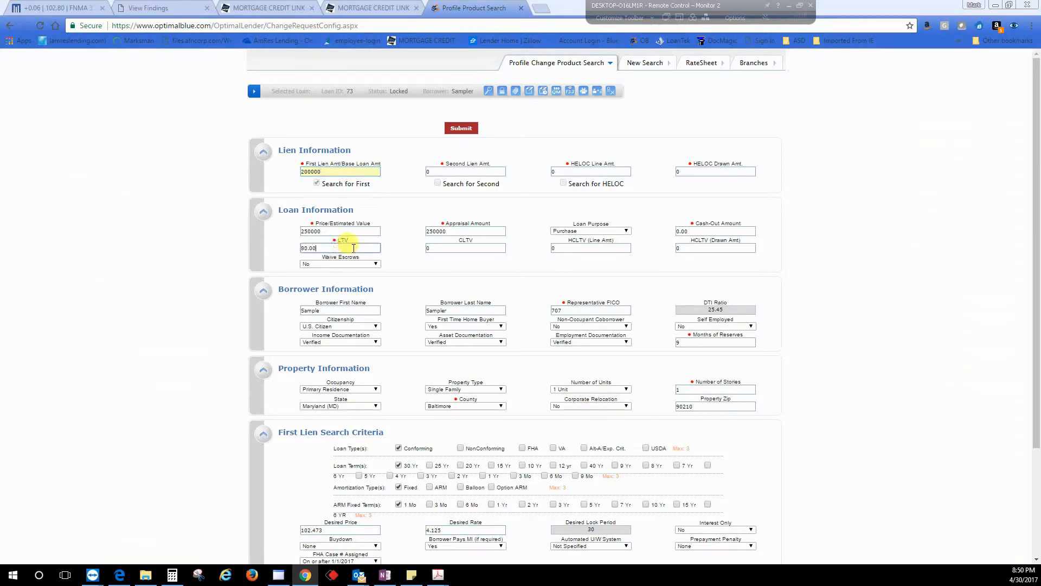
pyautogui.click(461, 128)
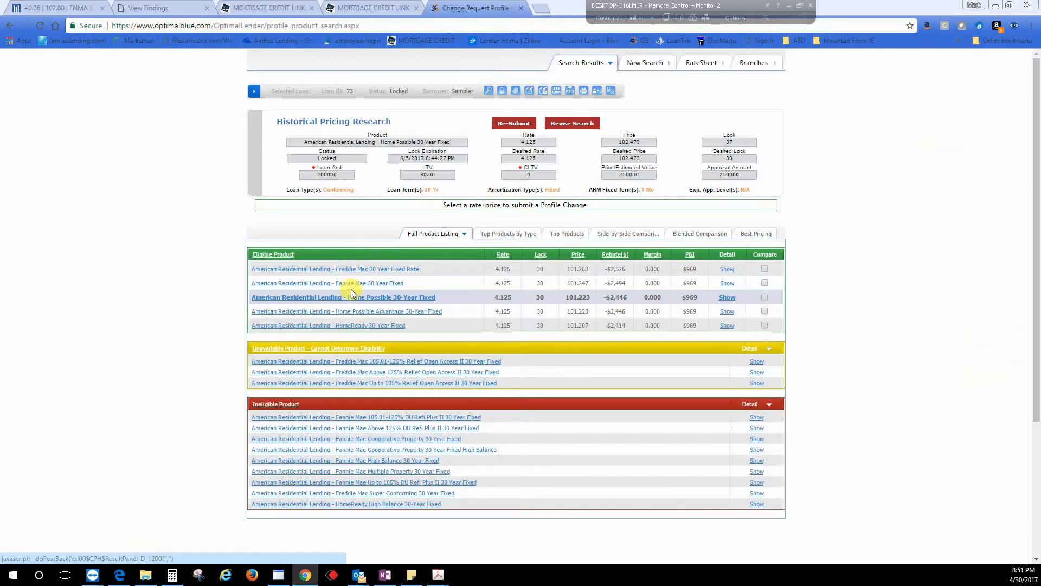
# Step: Examine the Home Possible 30-Year Fixed rate table and its risk-based adjustments
pyautogui.click(329, 298)
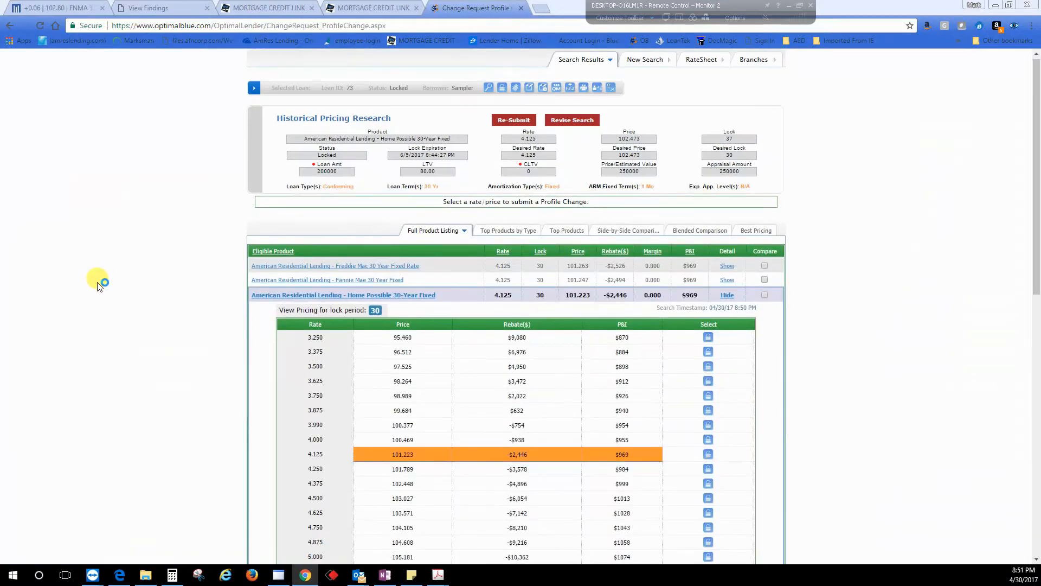
pyautogui.scroll(-3, 278, 390)
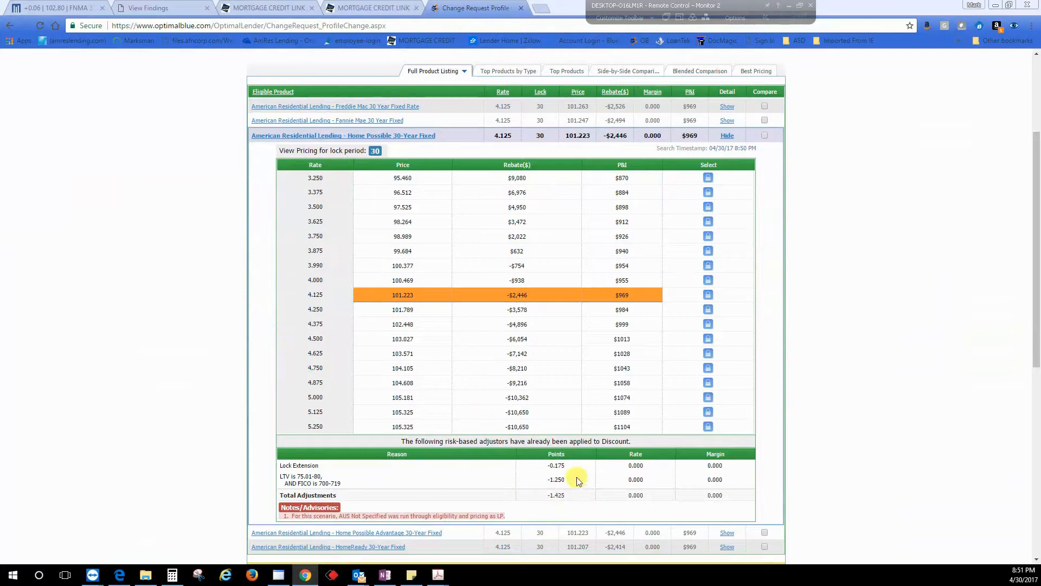
pyautogui.moveTo(564, 479); pyautogui.dragTo(529, 473)
pyautogui.scroll(3, 233, 286)
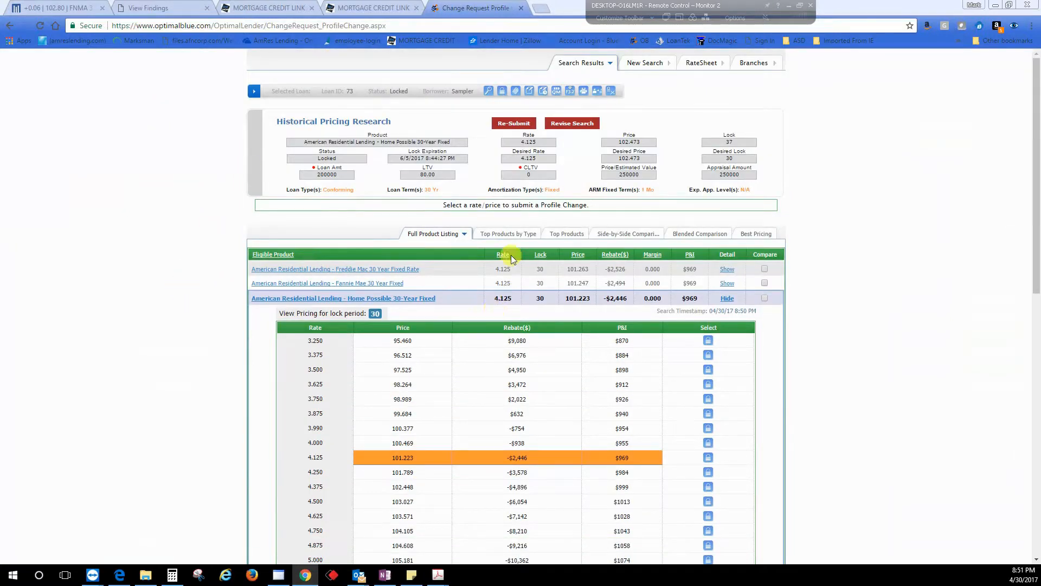
# Step: Set the first lien amount to 212500 and resubmit the profile change product search
pyautogui.click(488, 91)
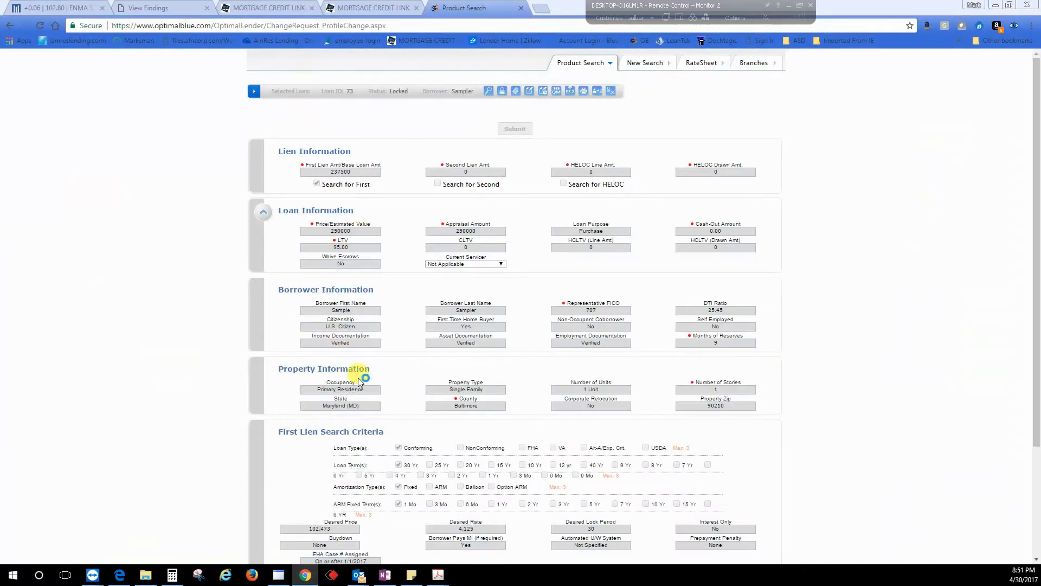
pyautogui.scroll(-1, 381, 404)
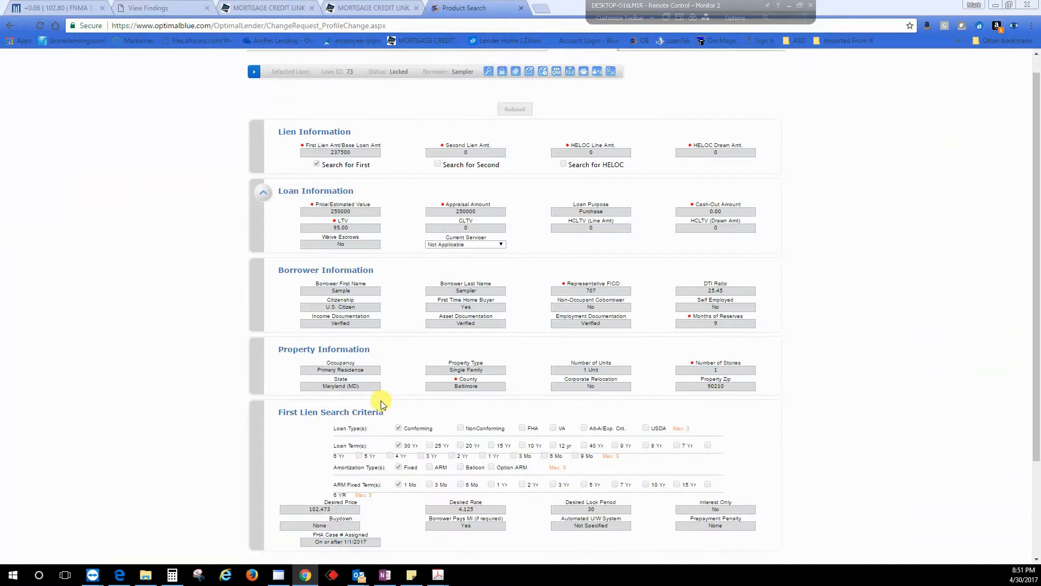
pyautogui.scroll(-2, 381, 404)
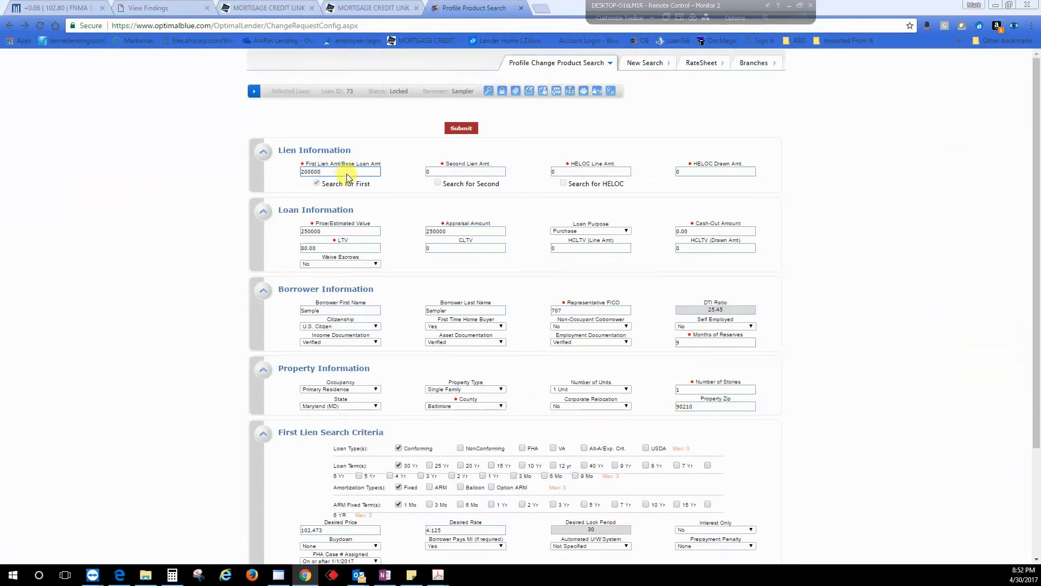
pyautogui.moveTo(345, 174); pyautogui.dragTo(271, 170)
pyautogui.moveTo(345, 171); pyautogui.dragTo(254, 173)
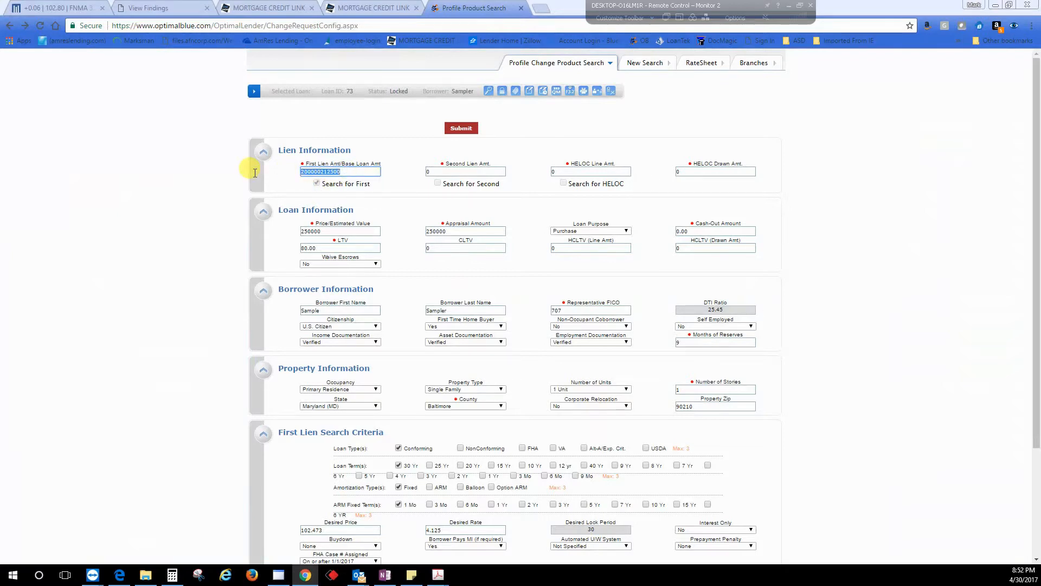
pyautogui.write('212500')
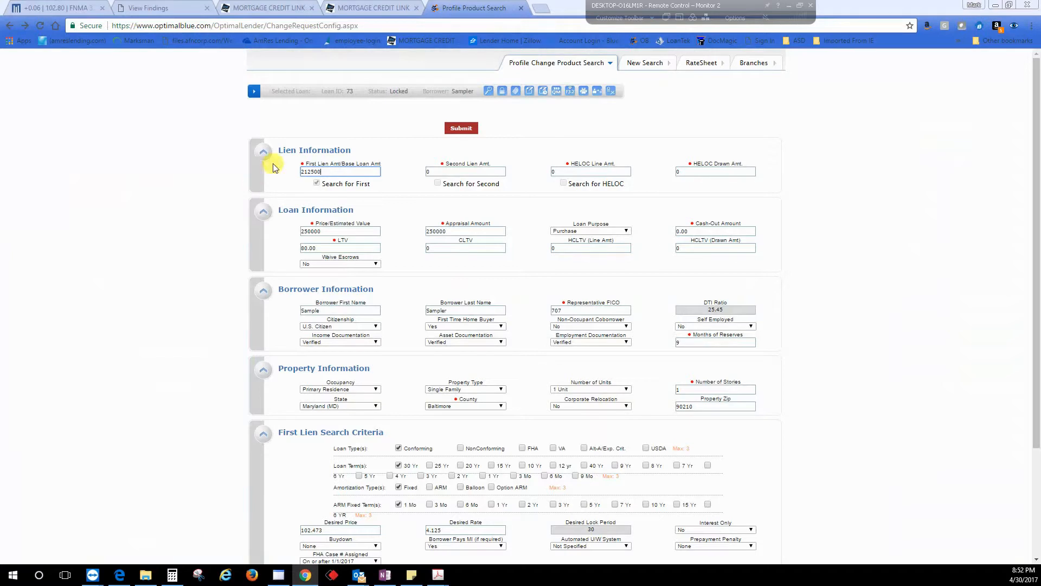
pyautogui.click(461, 128)
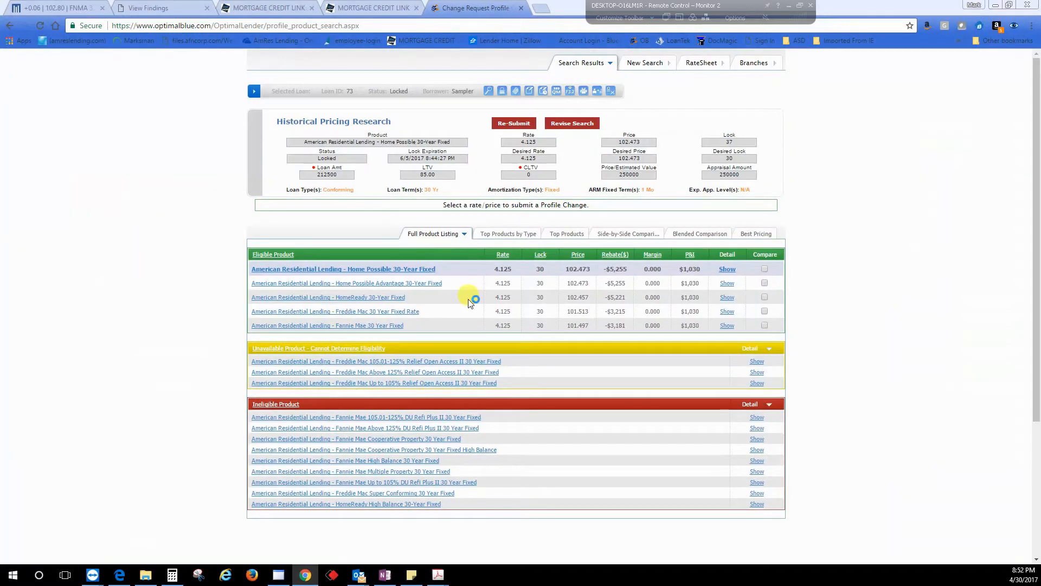
# Step: Select the 4.125 rate for Home Possible 30-Year Fixed, submit the profile change request, and close the notice
pyautogui.click(408, 270)
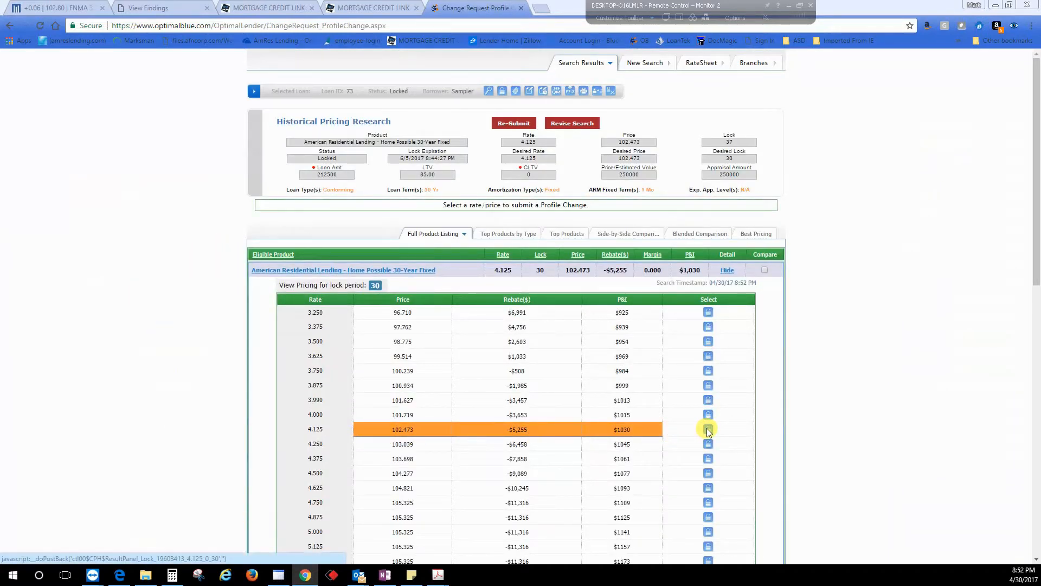
pyautogui.scroll(-4, 553, 476)
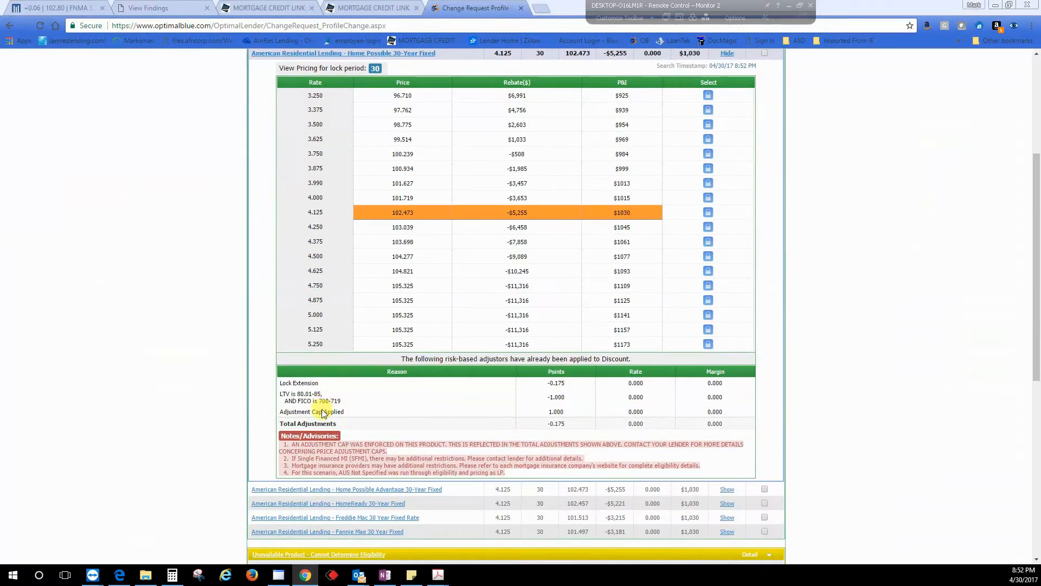
pyautogui.moveTo(567, 412); pyautogui.dragTo(541, 415)
pyautogui.scroll(4, 551, 360)
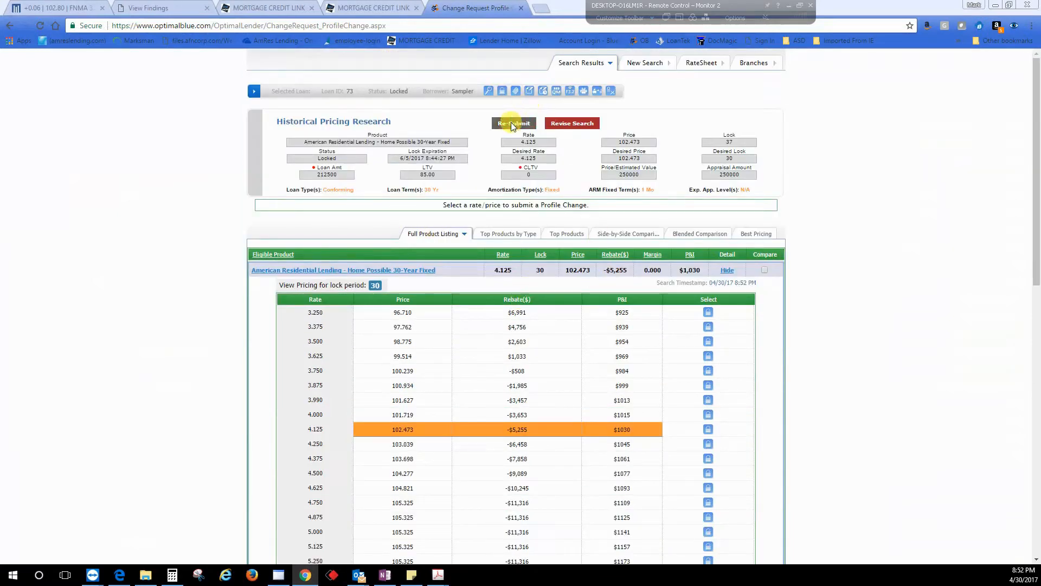
pyautogui.click(708, 429)
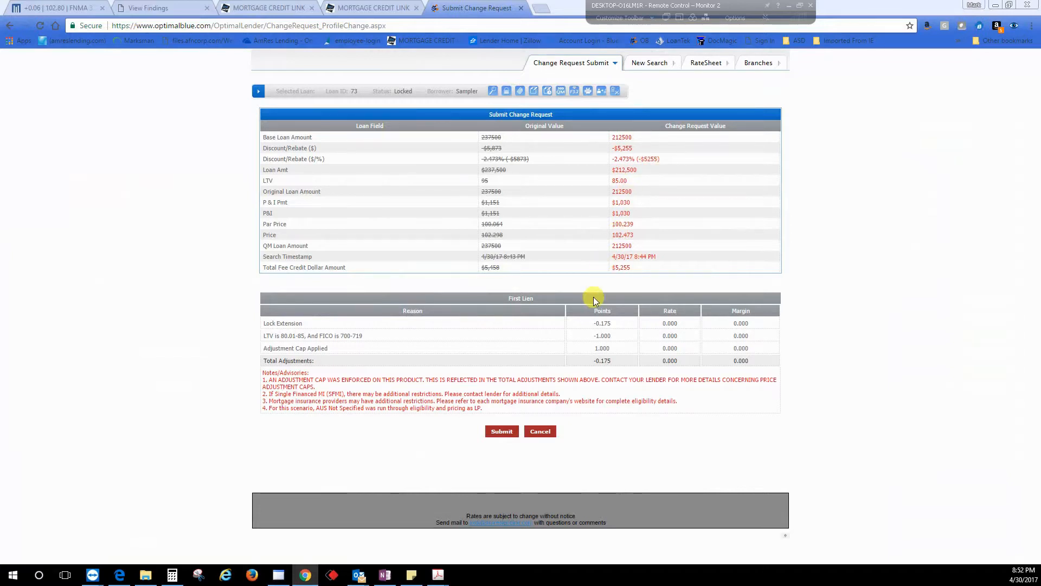
pyautogui.click(501, 431)
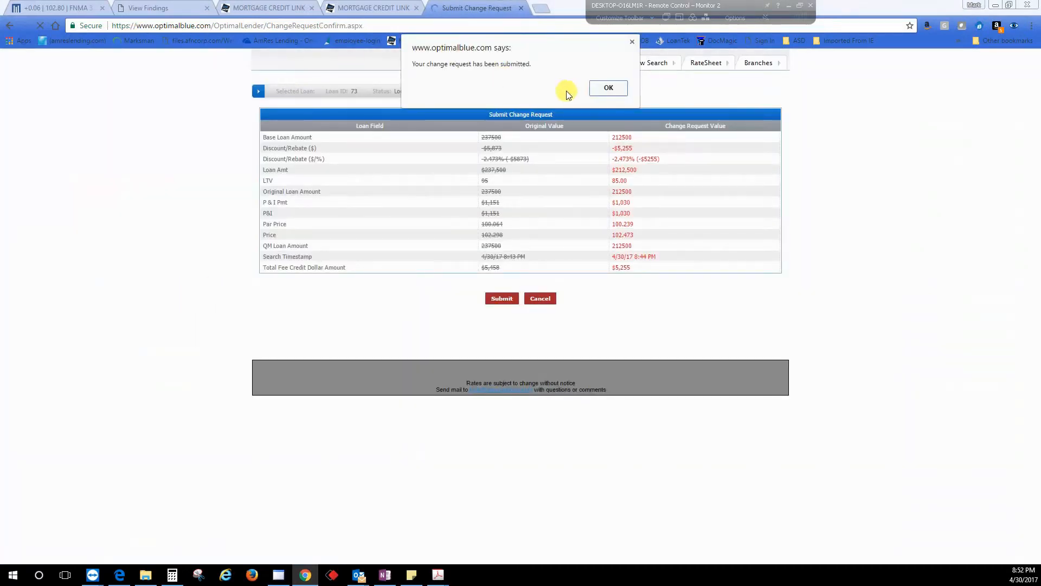
pyautogui.click(612, 89)
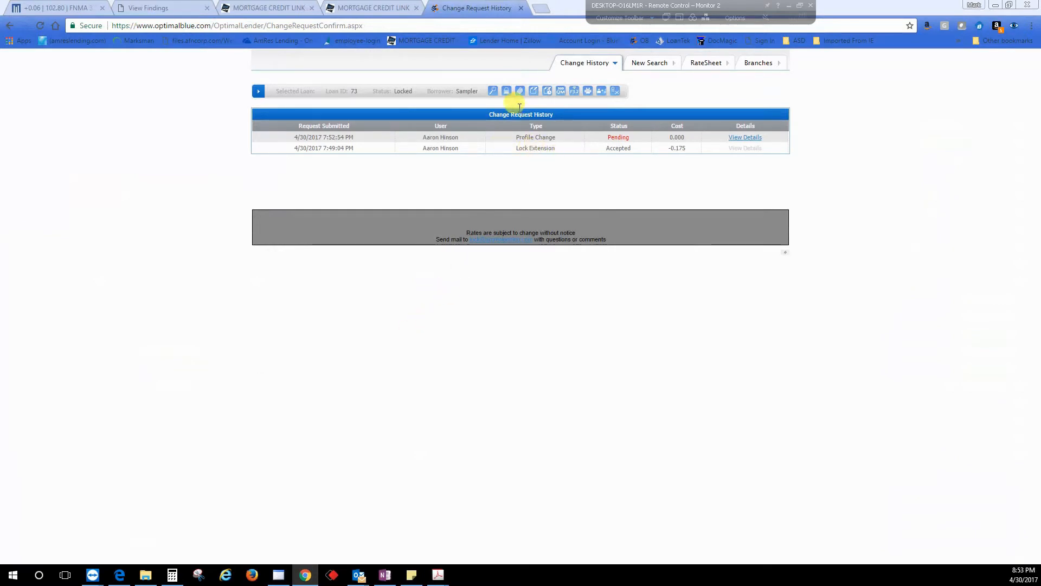
# Step: Close the Optimal Blue tab and return to BytePro
pyautogui.click(521, 9)
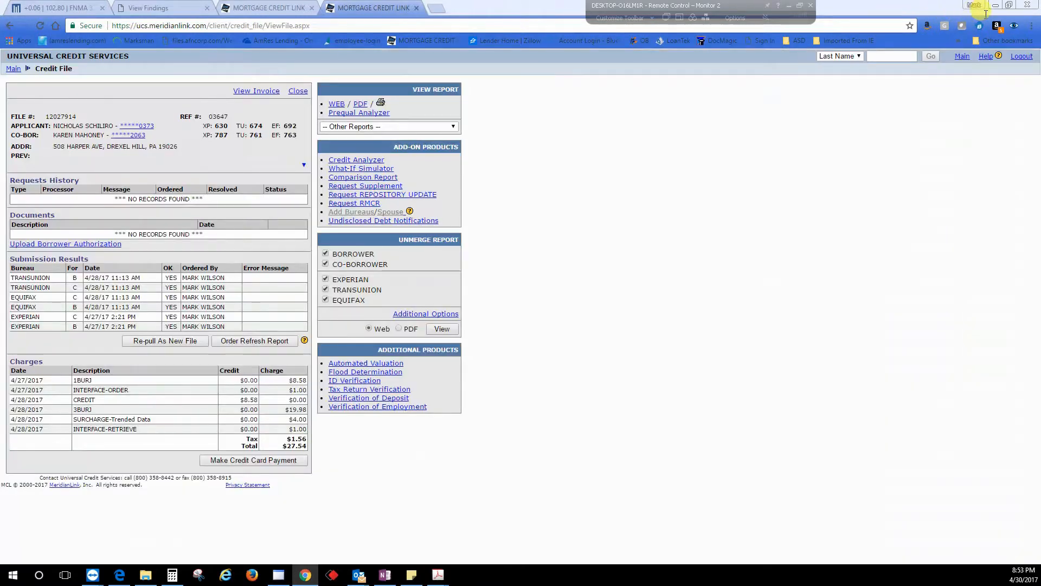
pyautogui.click(995, 5)
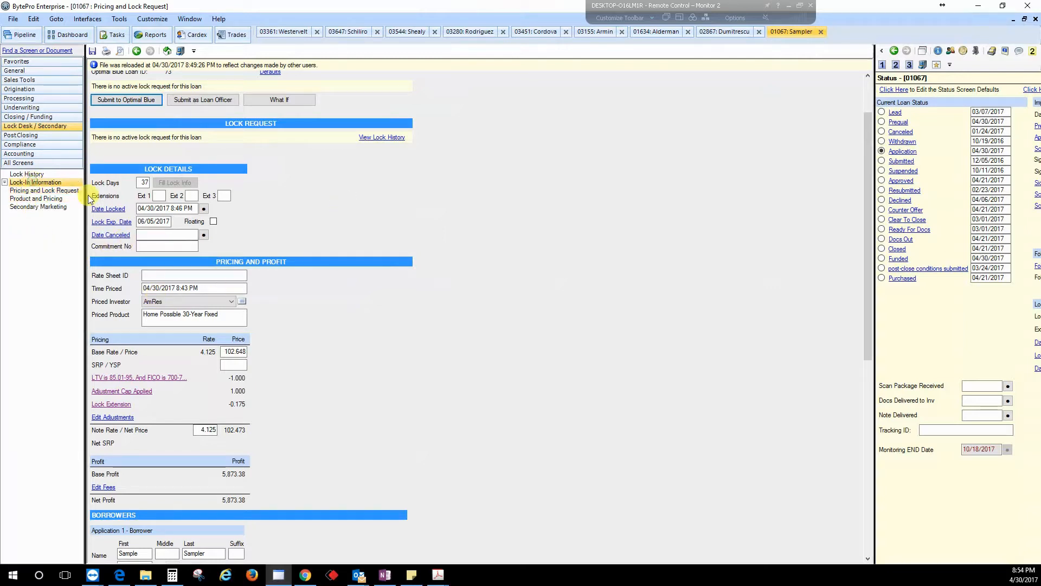
# Step: Open the loan's Pricing and Lock Request screen and review its pricing, lock details and loan amounts
pyautogui.click(34, 198)
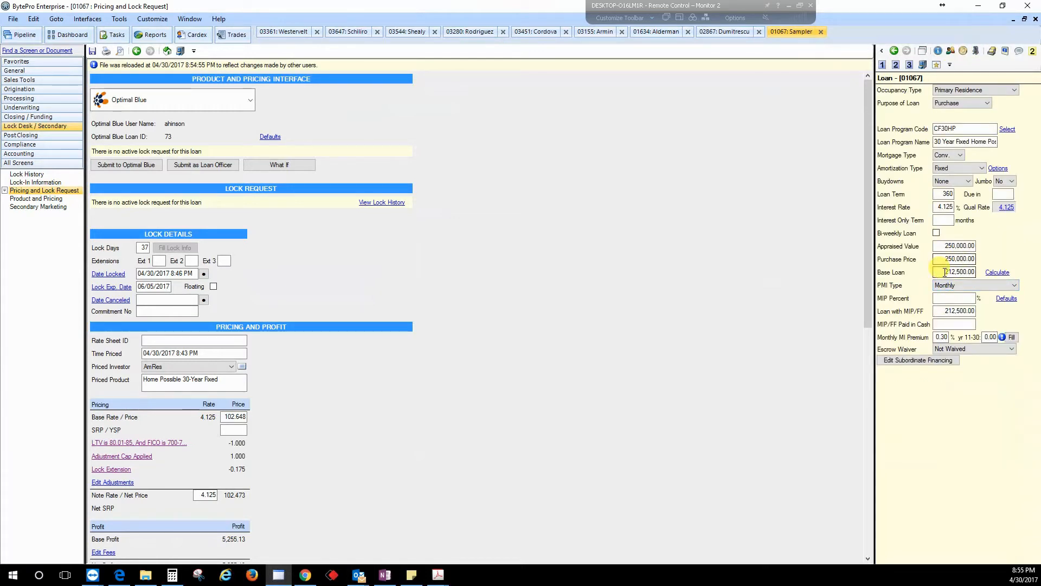
pyautogui.moveTo(943, 259); pyautogui.dragTo(995, 262)
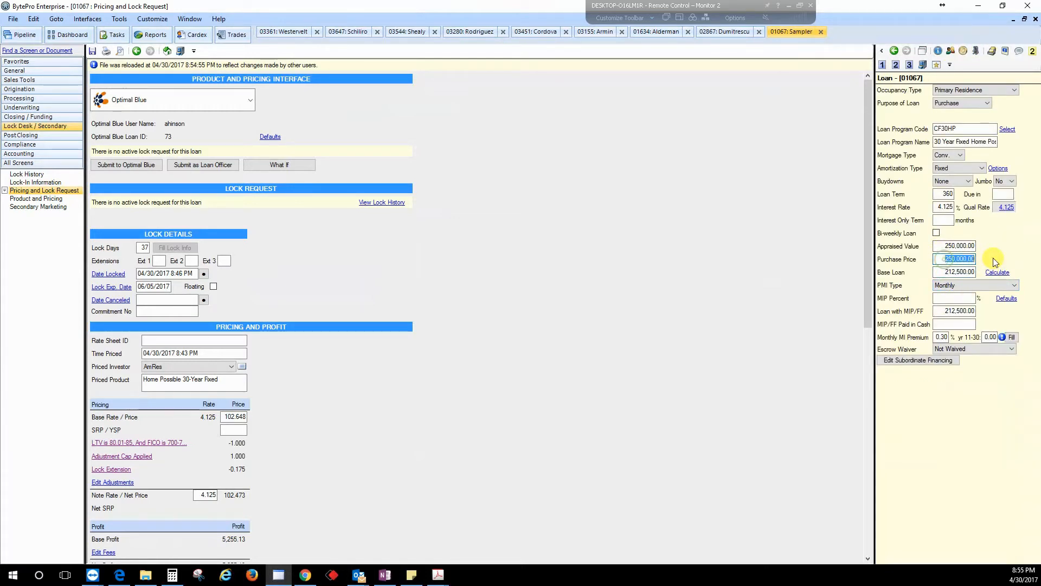
pyautogui.click(959, 298)
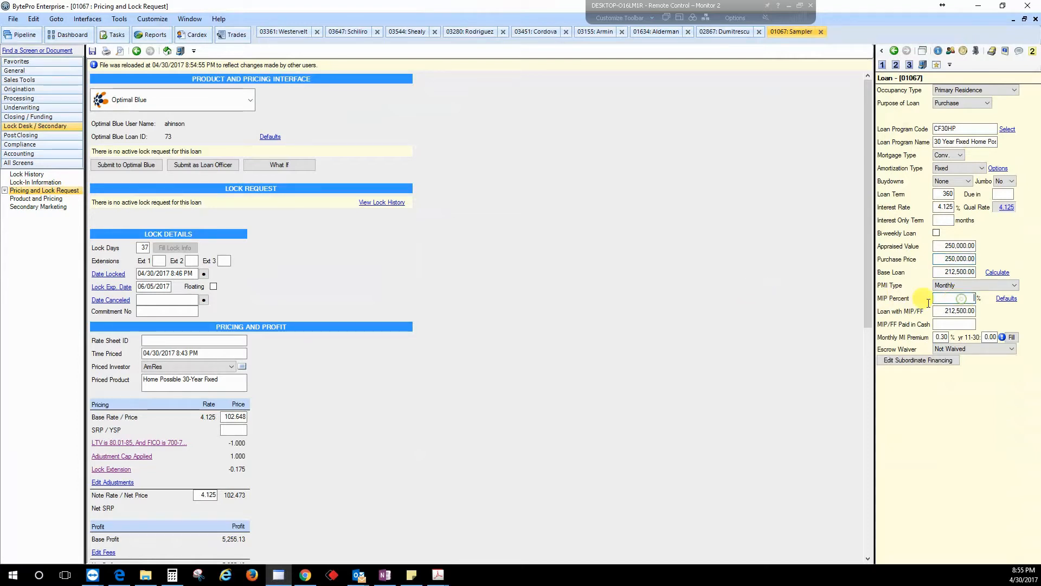
pyautogui.click(233, 430)
pyautogui.scroll(-2, 282, 469)
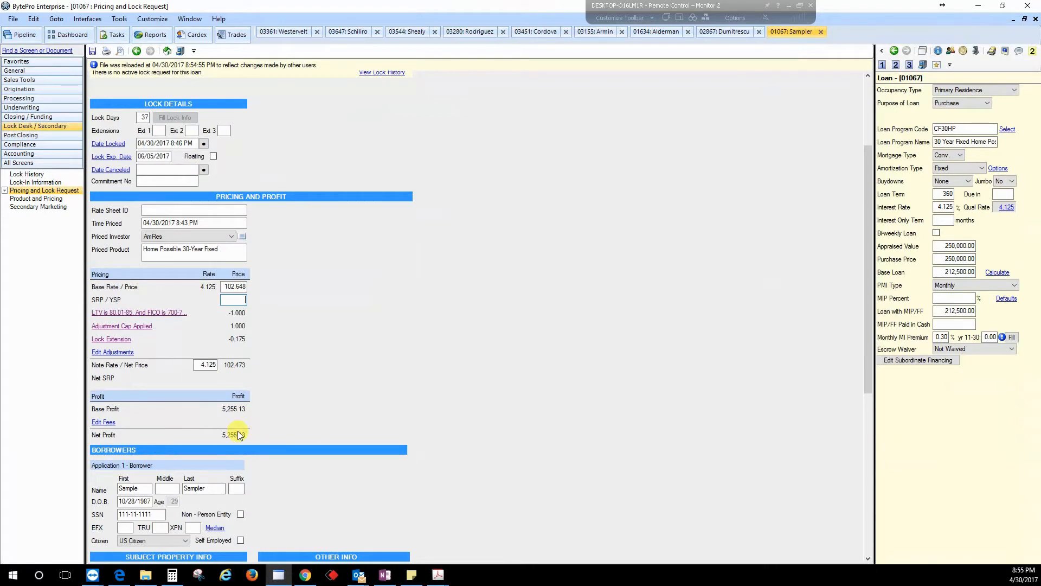
pyautogui.scroll(-1, 304, 439)
pyautogui.scroll(3, 320, 418)
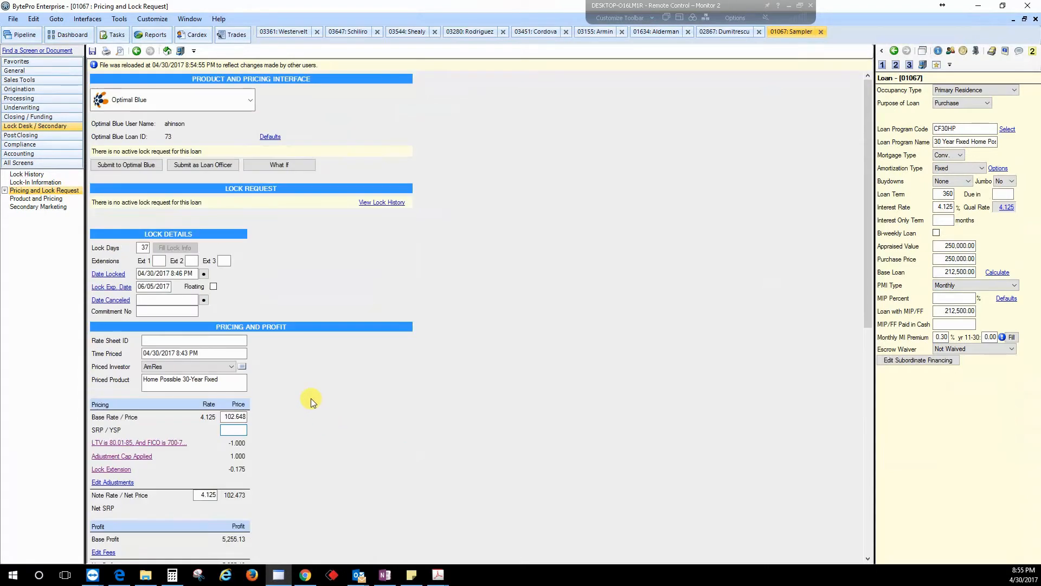
pyautogui.click(147, 301)
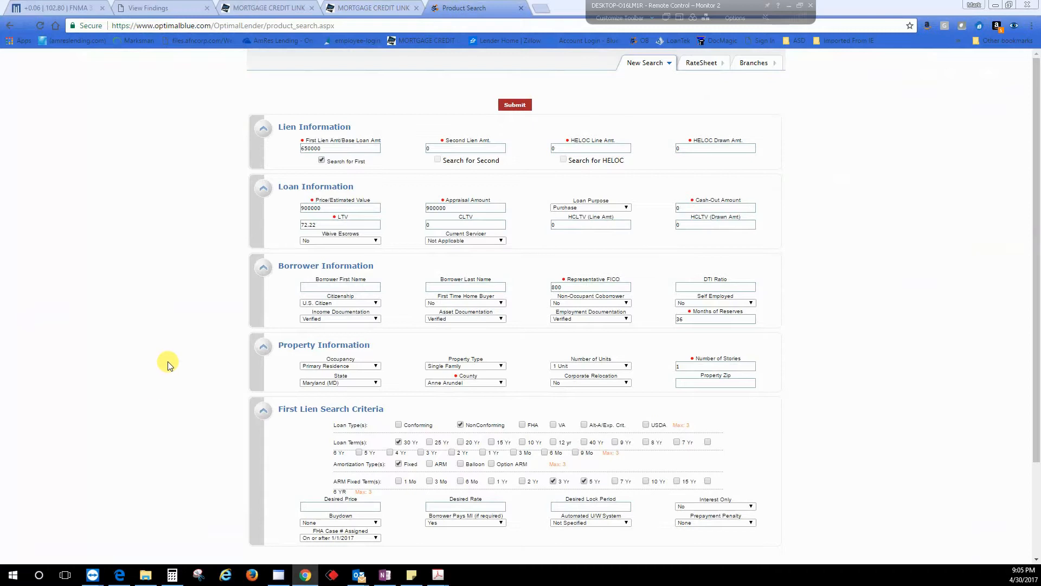
# Step: Submit the 650000 jumbo product search and scroll through the eligible, unavailable and ineligible product listings
pyautogui.click(513, 106)
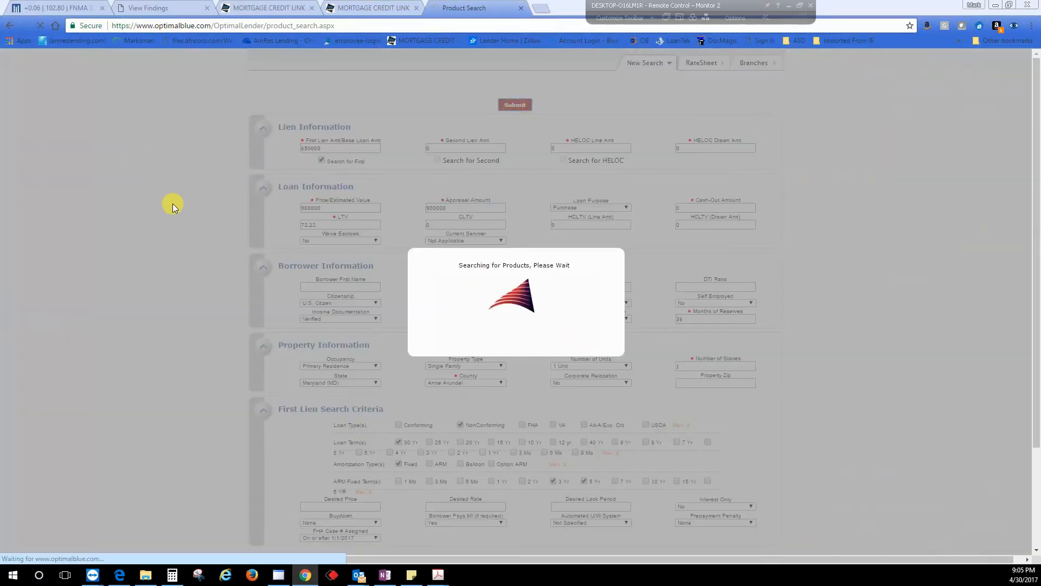
pyautogui.scroll(-1, 239, 286)
pyautogui.scroll(-1, 241, 282)
pyautogui.scroll(1, 242, 282)
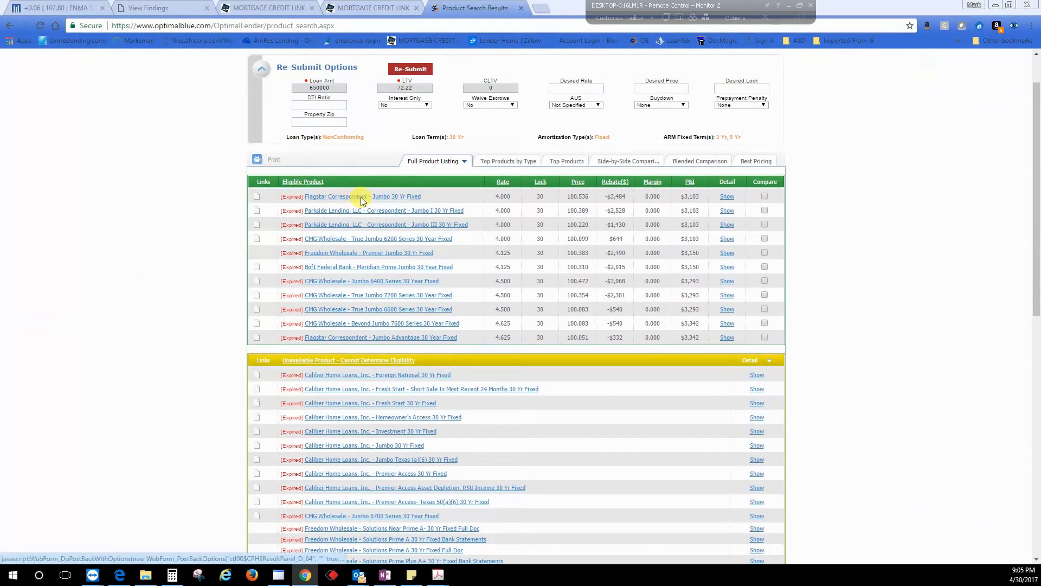
pyautogui.scroll(-3, 279, 379)
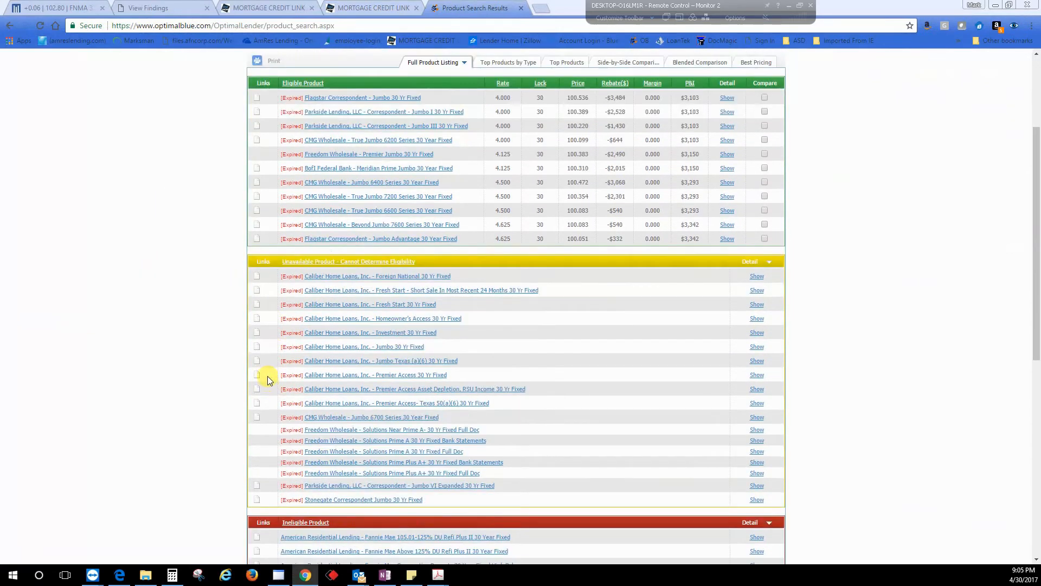
pyautogui.scroll(-2, 179, 358)
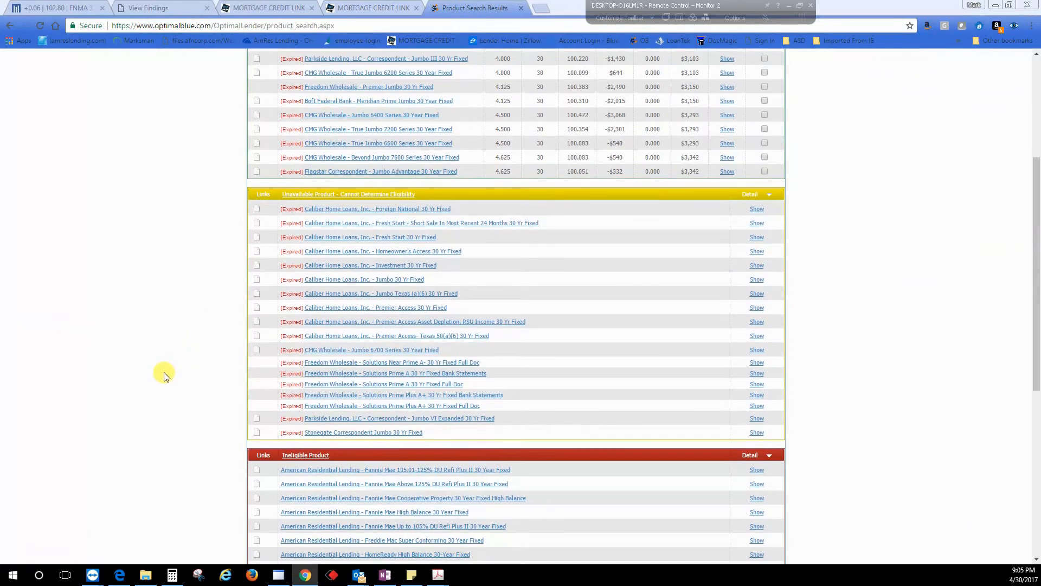
pyautogui.scroll(-2, 217, 499)
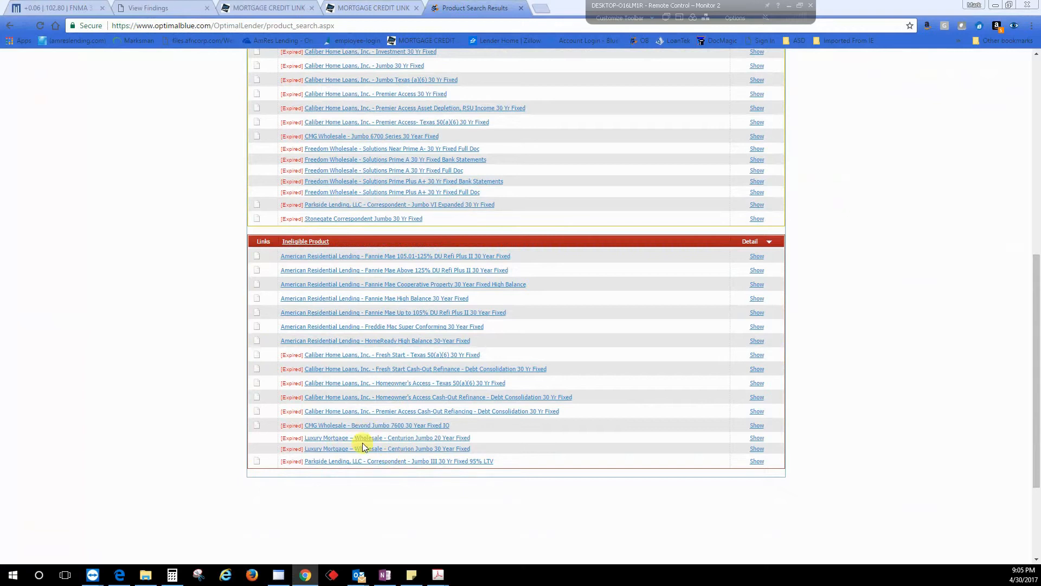
# Step: Show the disqualifiers for the Luxury Mortgage Centurion Jumbo 30 Year Fixed and Parkside Jumbo III 95% LTV products
pyautogui.click(759, 448)
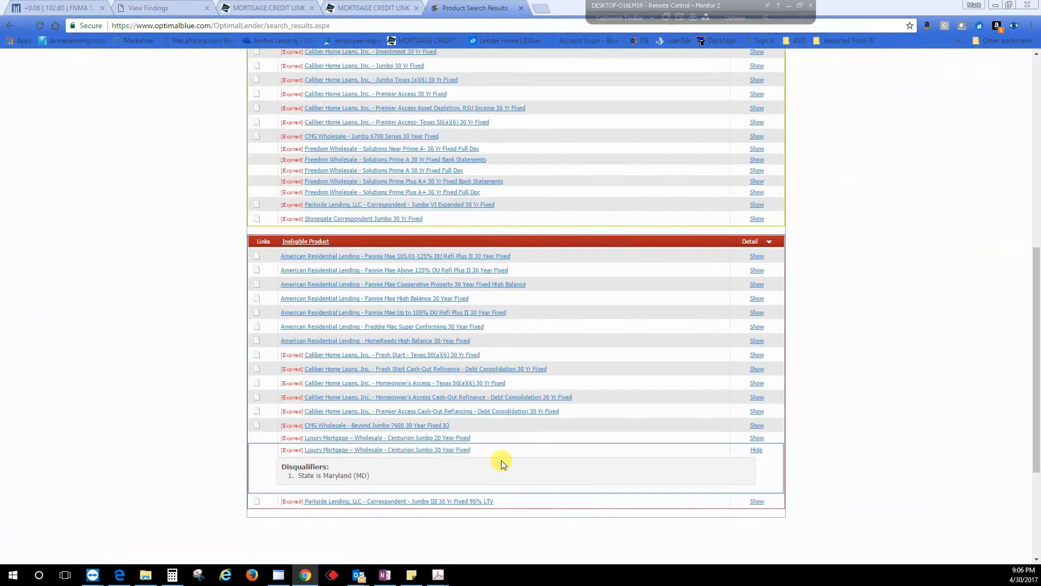
pyautogui.moveTo(373, 474); pyautogui.dragTo(279, 474)
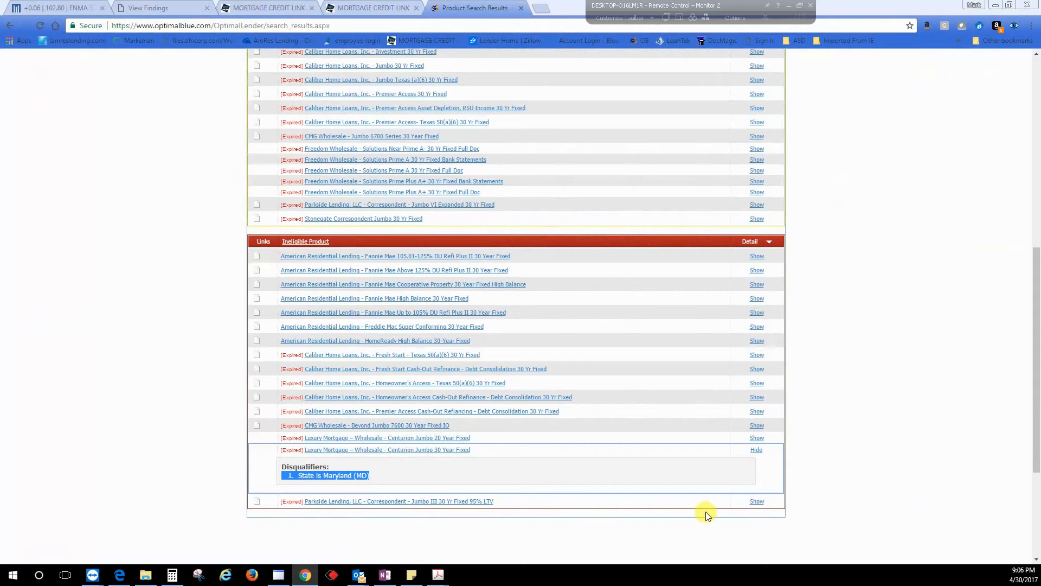
pyautogui.click(759, 501)
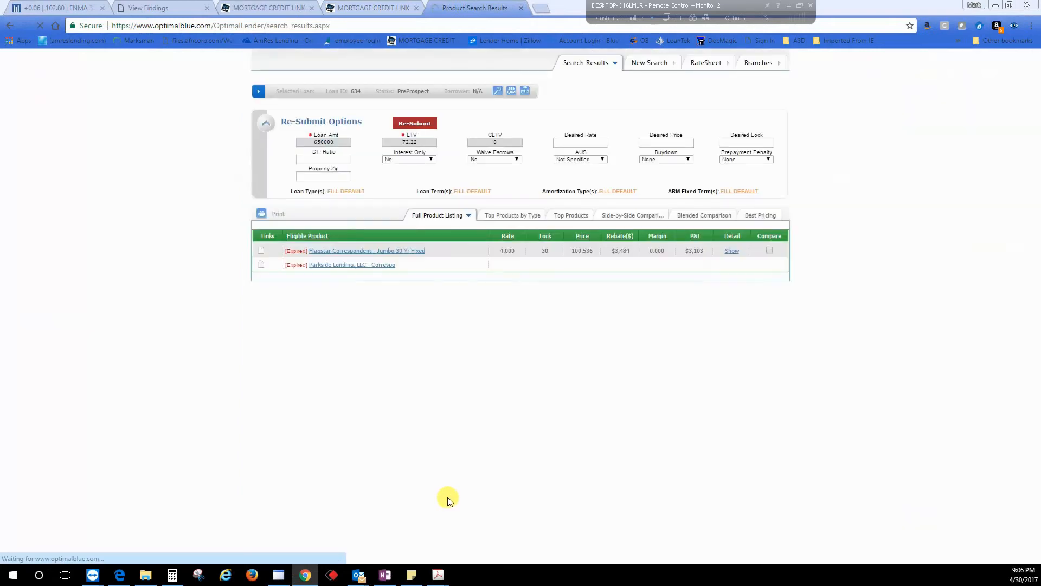
pyautogui.scroll(-2, 387, 491)
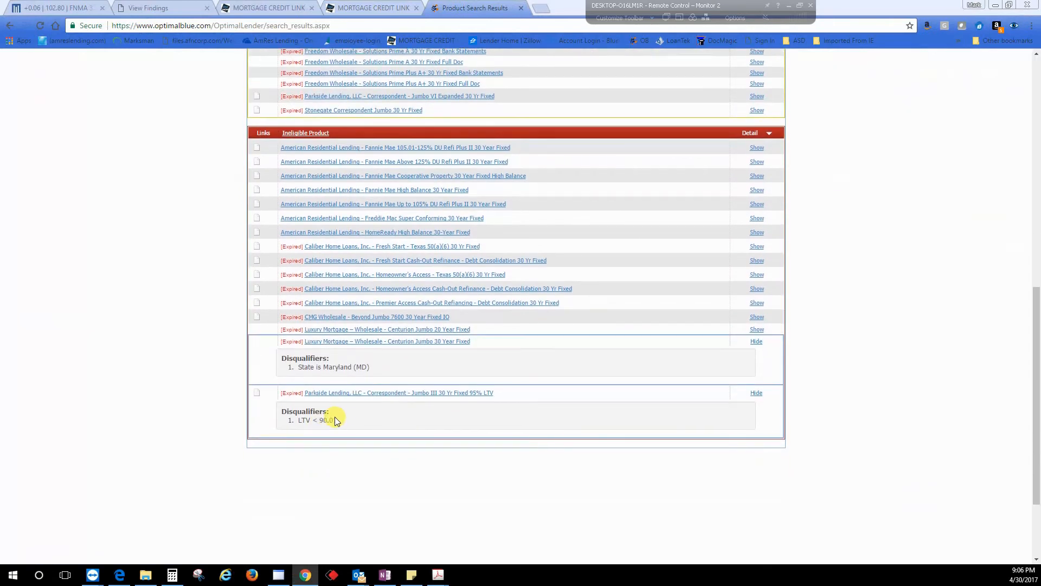
pyautogui.moveTo(337, 419); pyautogui.dragTo(296, 420)
pyautogui.scroll(3, 388, 425)
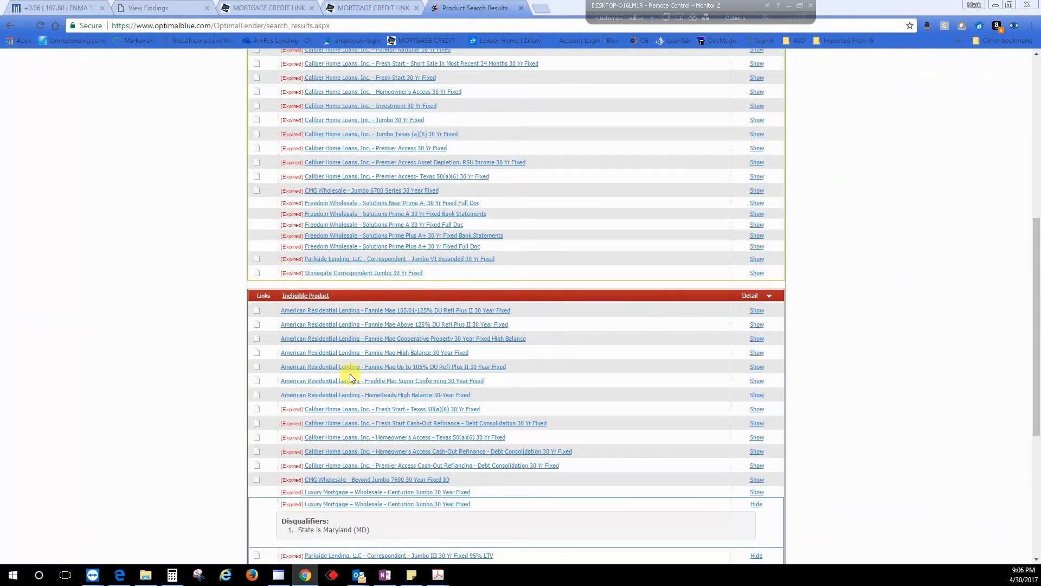
pyautogui.scroll(3, 349, 369)
pyautogui.scroll(4, 357, 307)
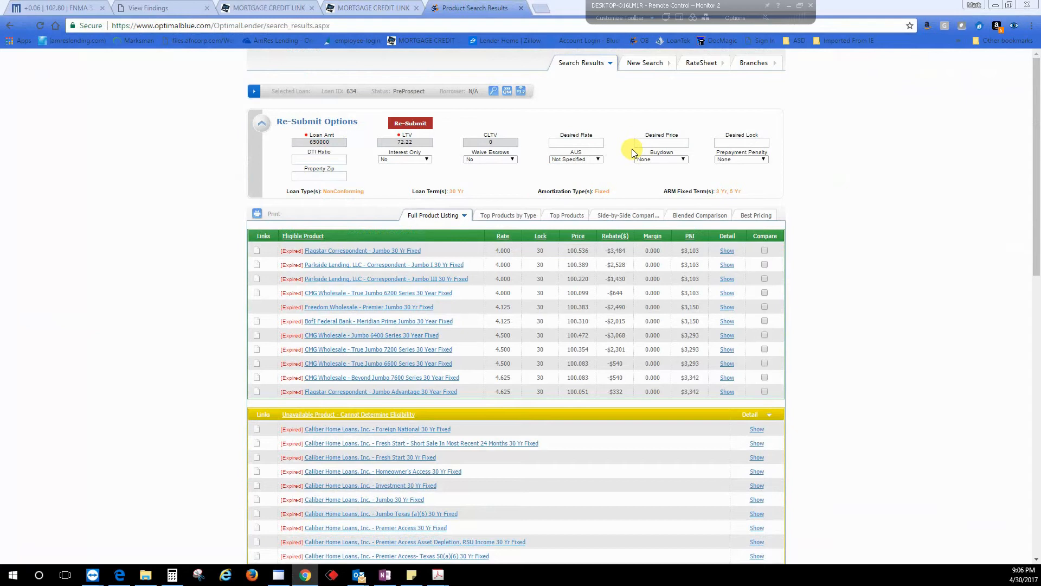
# Step: Set the desired lock period to 45 days and resubmit the product search
pyautogui.click(343, 192)
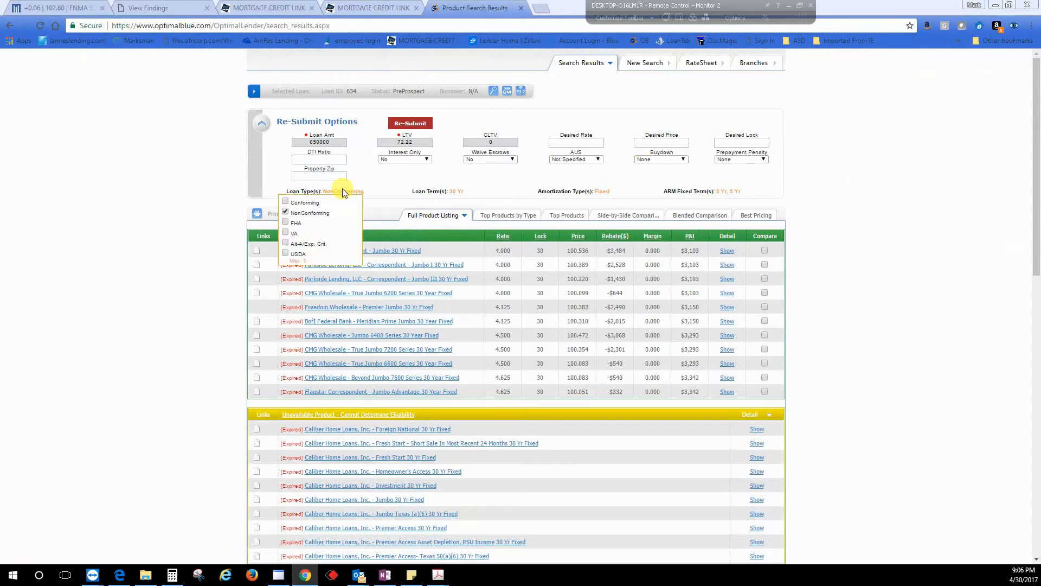
pyautogui.click(729, 143)
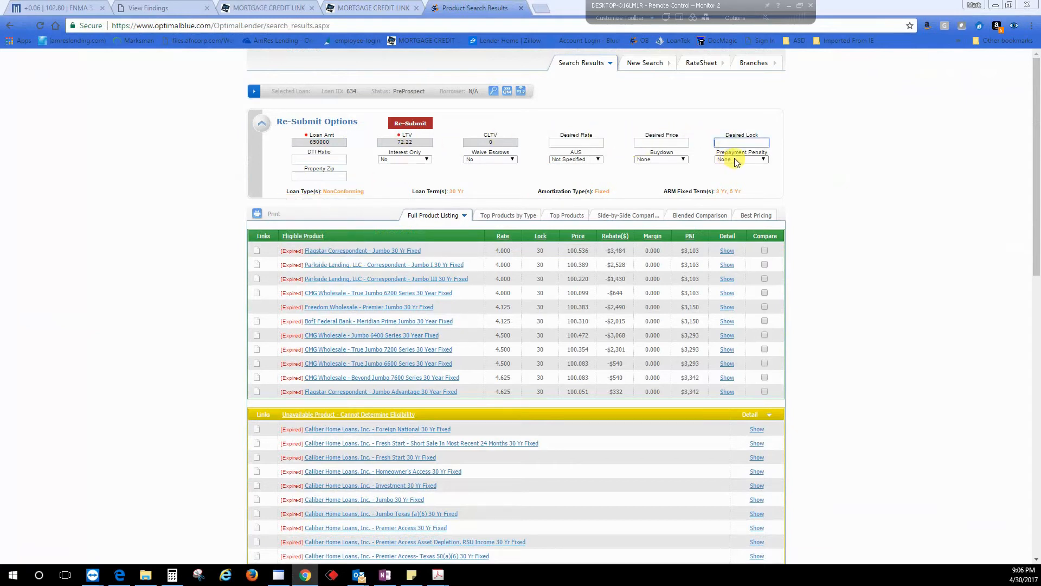
pyautogui.click(735, 157)
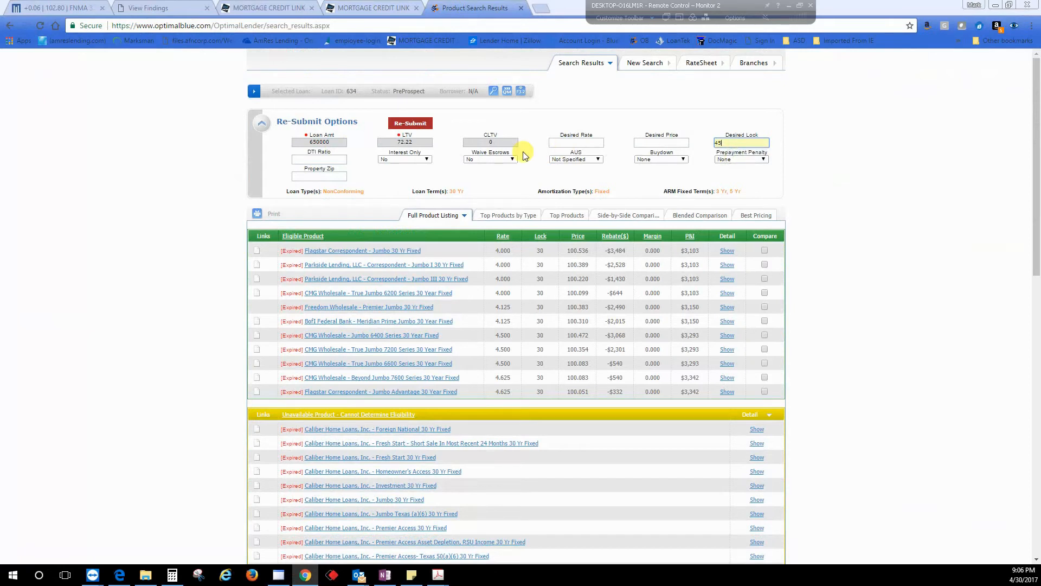
pyautogui.click(422, 122)
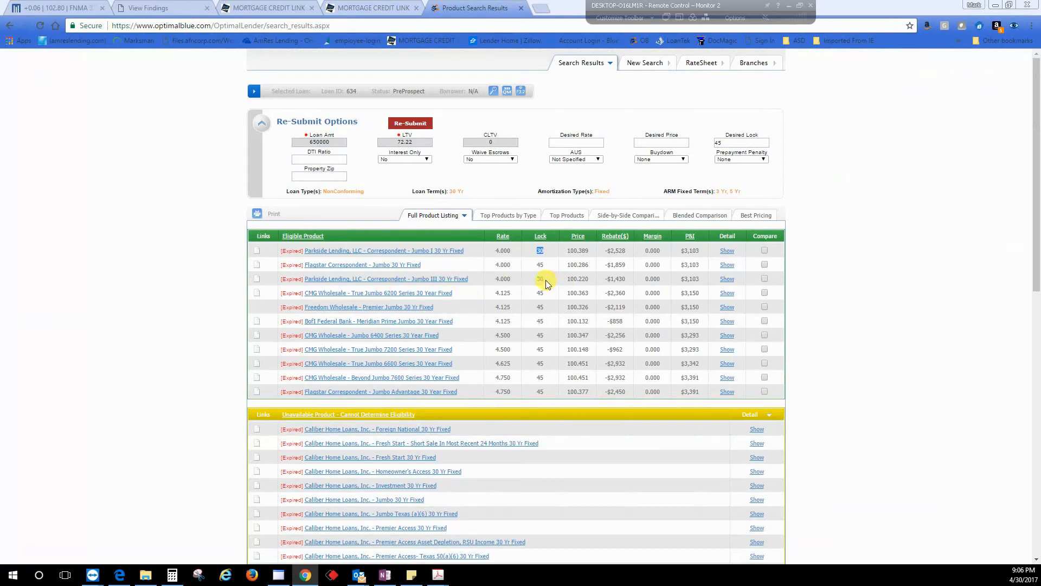
# Step: Open the Parkside Lending Correspondent Jumbo I 30 Yr Fixed rate table and review its prices and risk-based adjustors
pyautogui.doubleClick(540, 250)
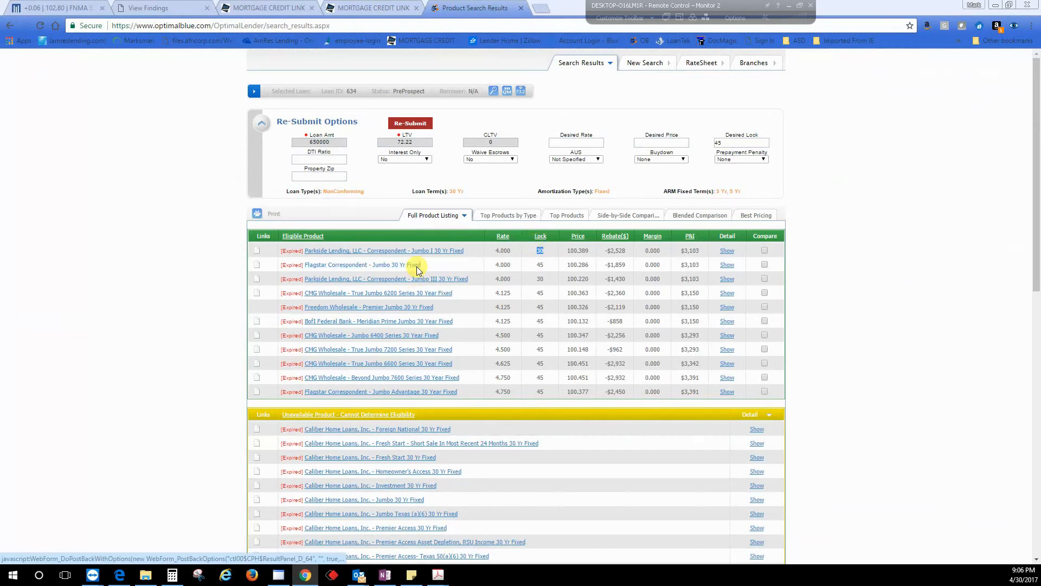
pyautogui.click(383, 251)
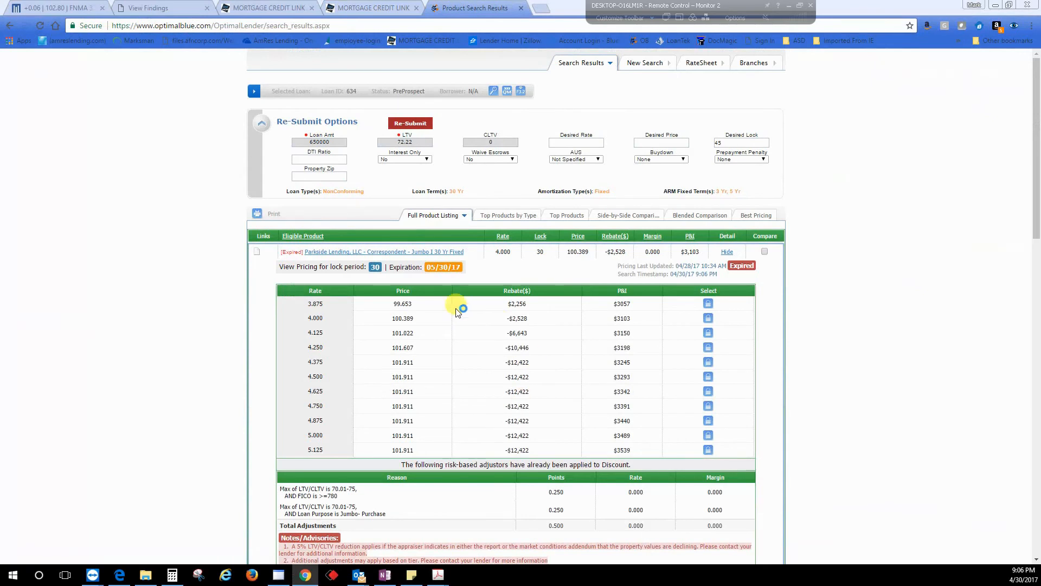
pyautogui.click(381, 275)
pyautogui.scroll(-4, 172, 415)
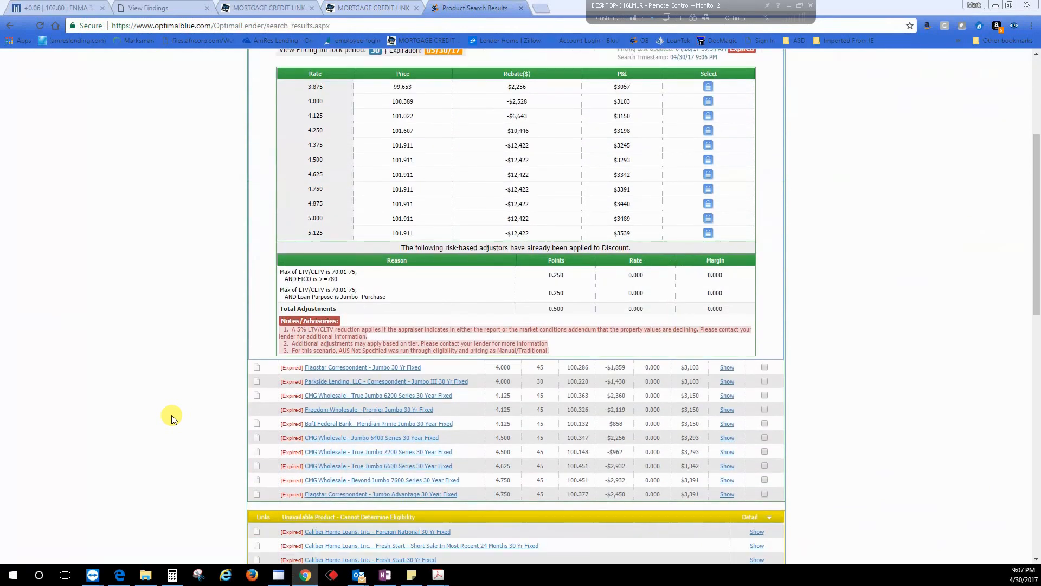
pyautogui.scroll(-5, 266, 488)
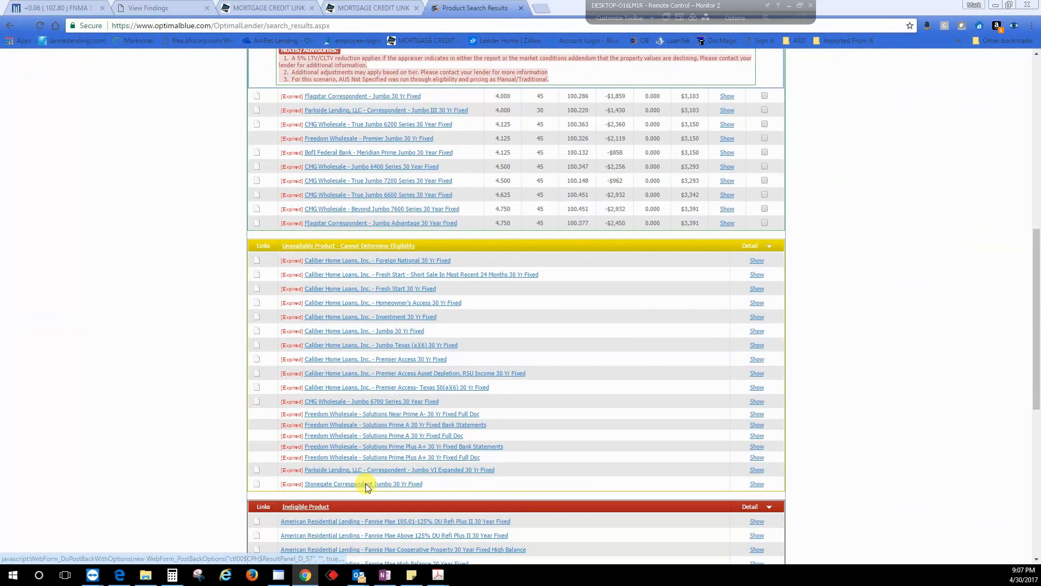
pyautogui.scroll(8, 564, 423)
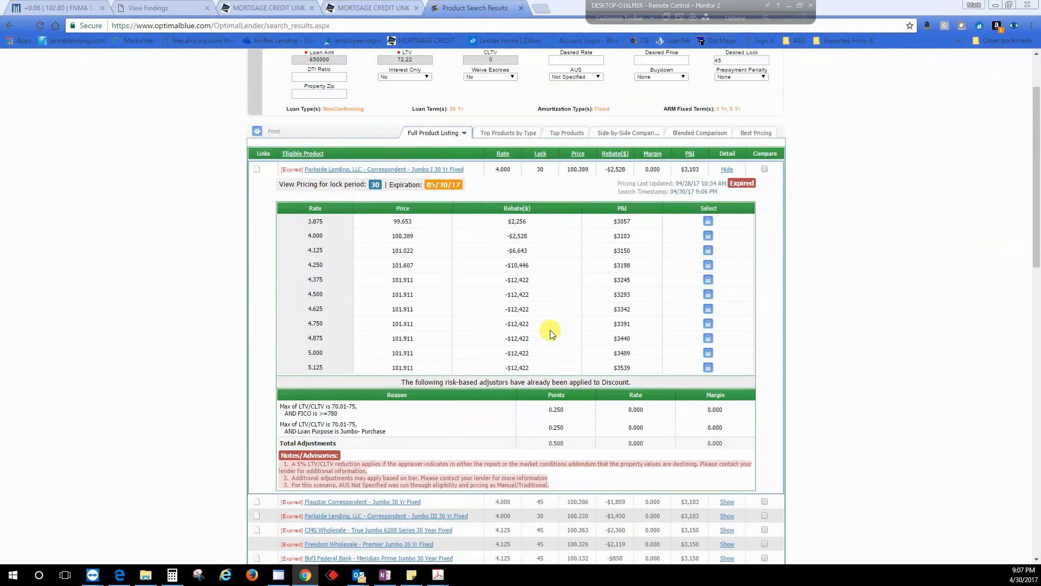
pyautogui.scroll(2, 550, 331)
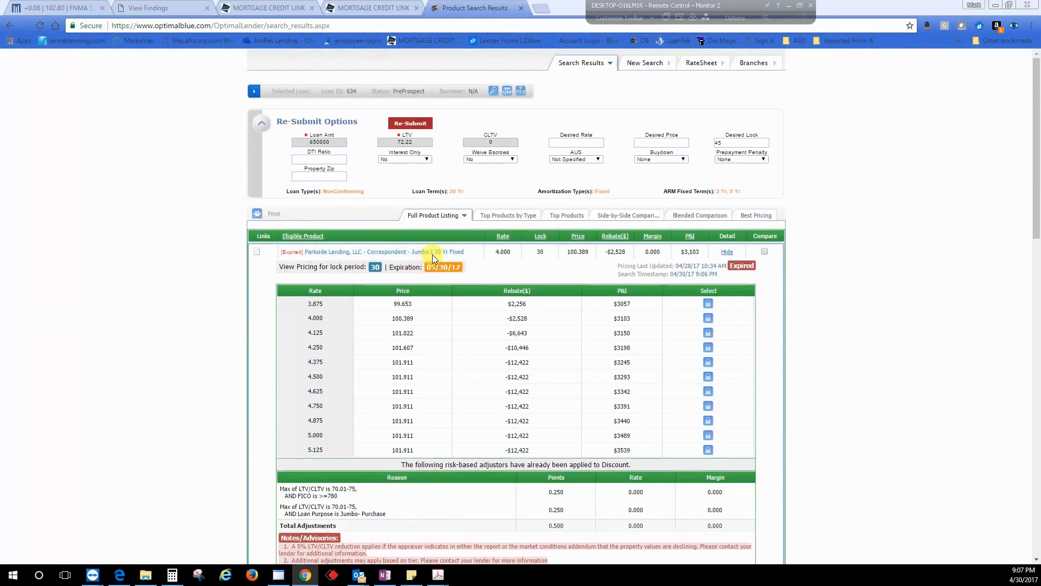